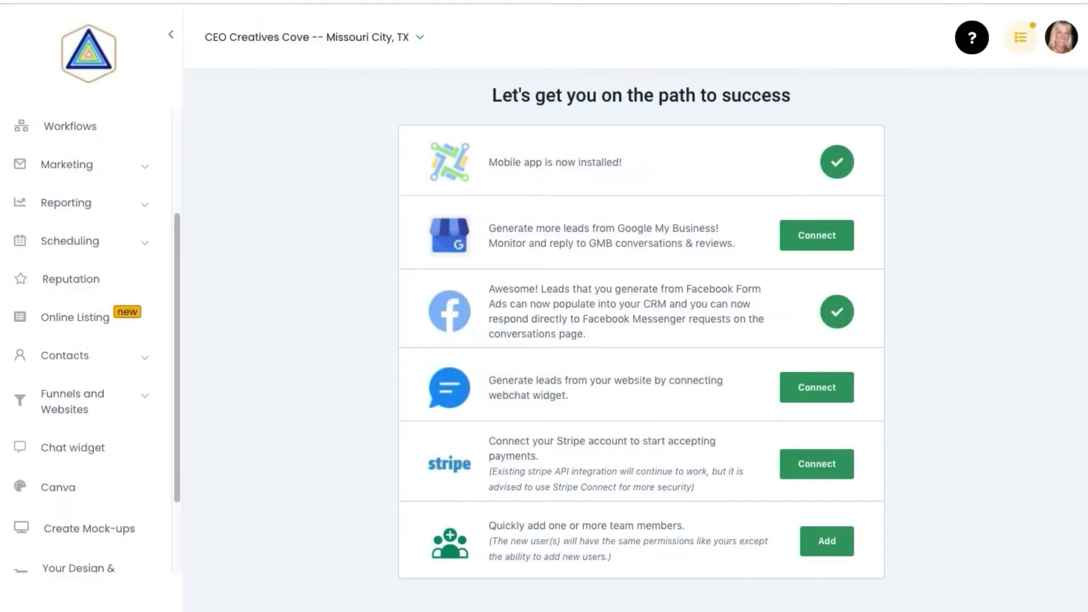
- Open the SoulTr.ee Template Copy funnel and bring up its Soultr.ee page for editing
{"action": "left_click", "coordinate": [73, 401]}
{"action": "scroll", "coordinate": [54, 349], "scroll_direction": "down", "scroll_amount": 2}
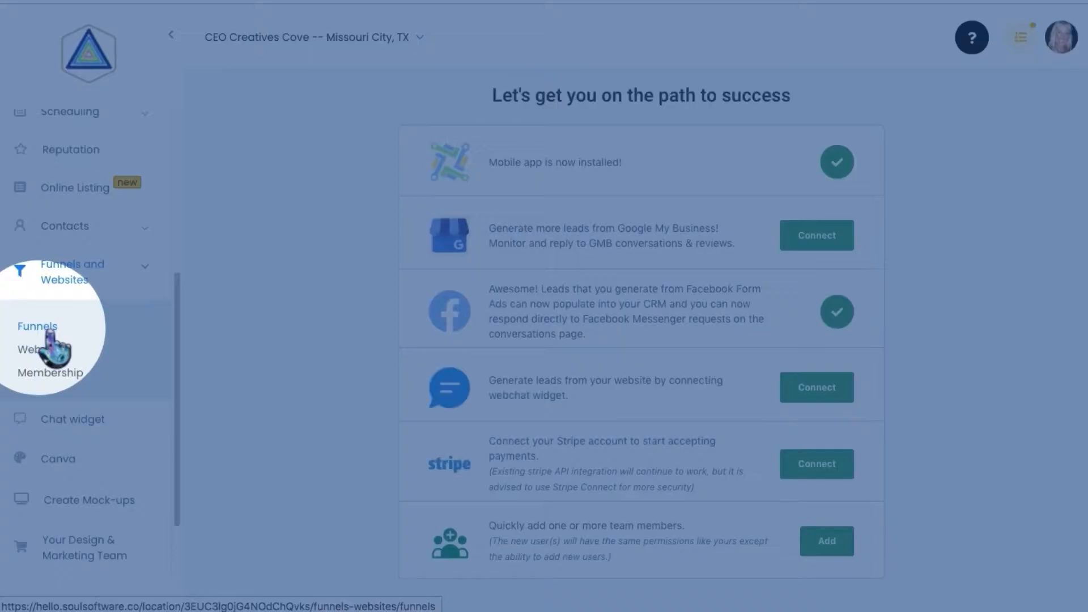
{"action": "left_click", "coordinate": [38, 327]}
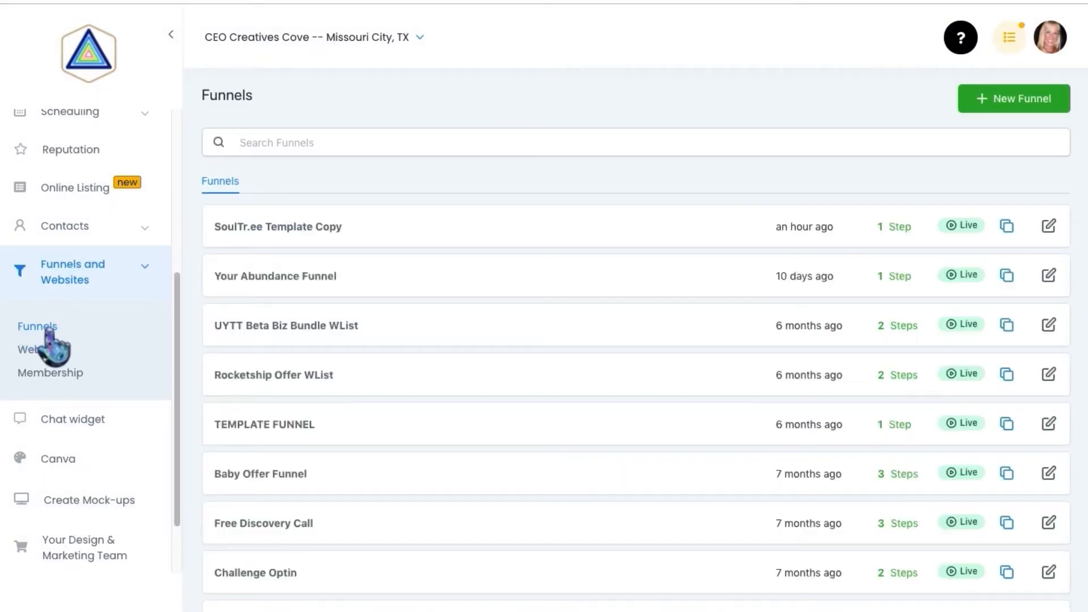
{"action": "left_click", "coordinate": [302, 232]}
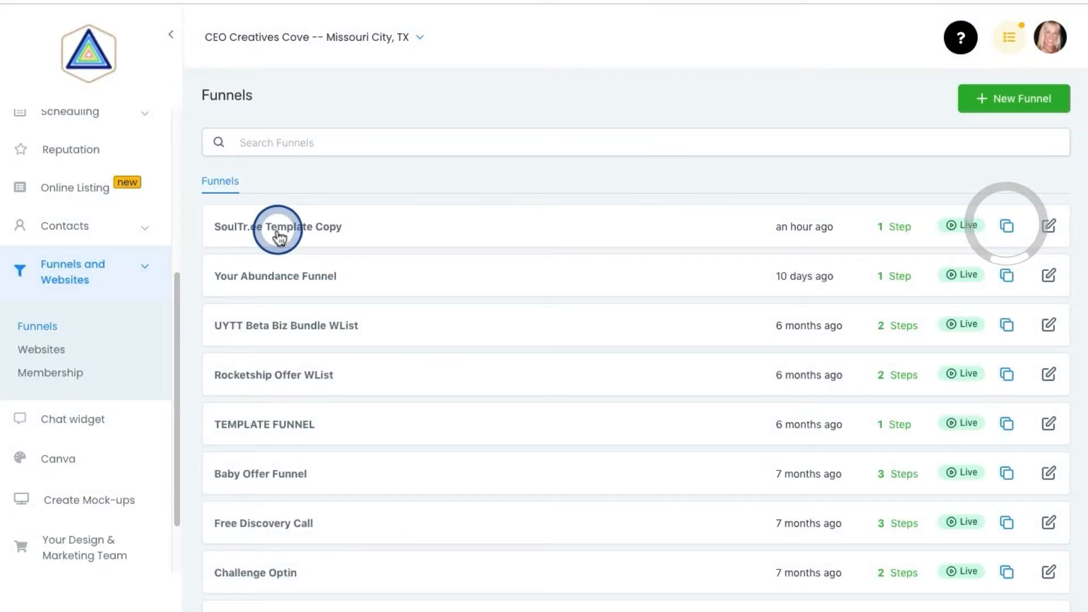
{"action": "left_click", "coordinate": [279, 237]}
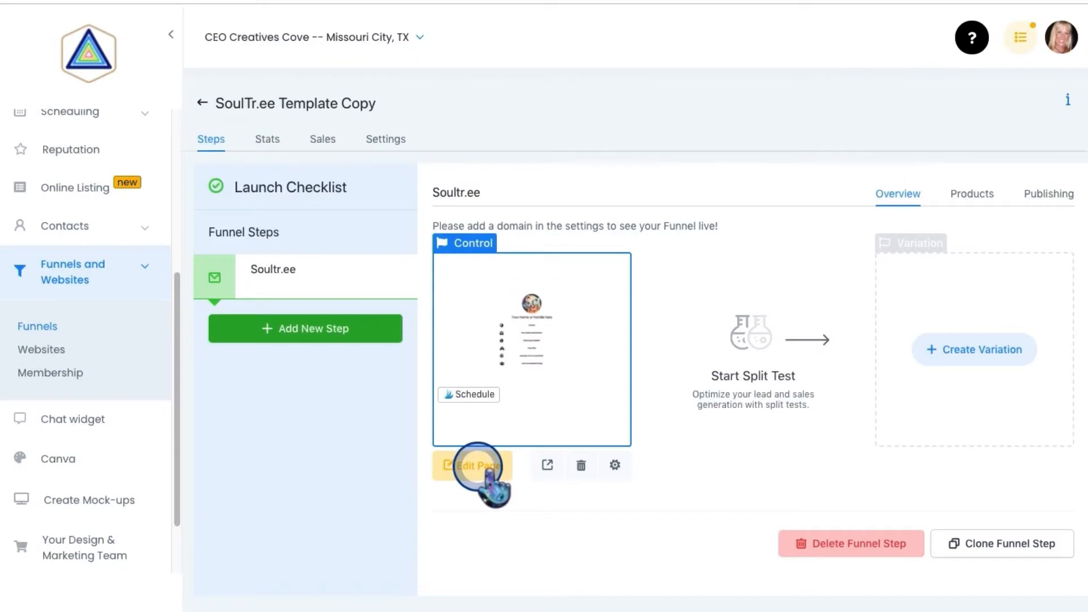
{"action": "left_click", "coordinate": [488, 470]}
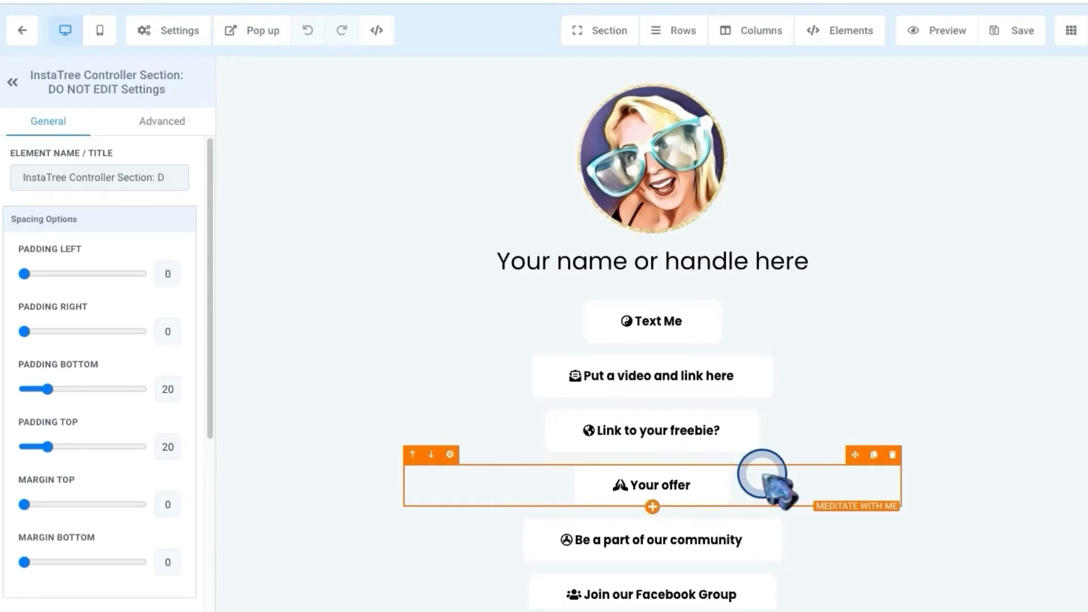
- Set the profile image's source to the round picture in the media library's second column, and keep its image action at None
{"action": "scroll", "coordinate": [764, 475], "scroll_direction": "down", "scroll_amount": 1}
{"action": "left_click", "coordinate": [649, 136]}
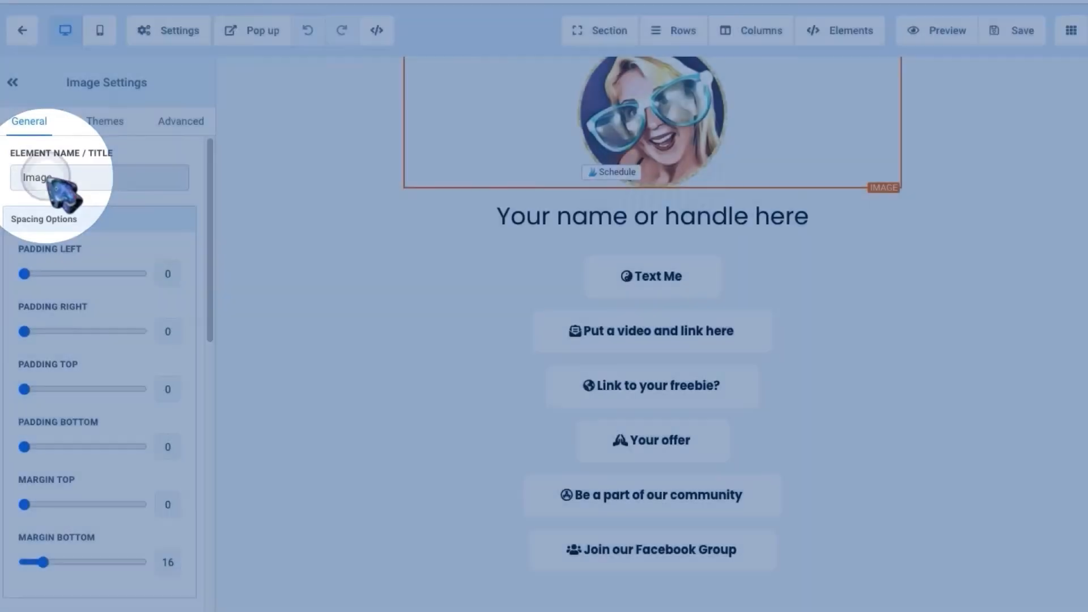
{"action": "scroll", "coordinate": [84, 375], "scroll_direction": "down", "scroll_amount": 1}
{"action": "scroll", "coordinate": [84, 375], "scroll_direction": "up", "scroll_amount": 1}
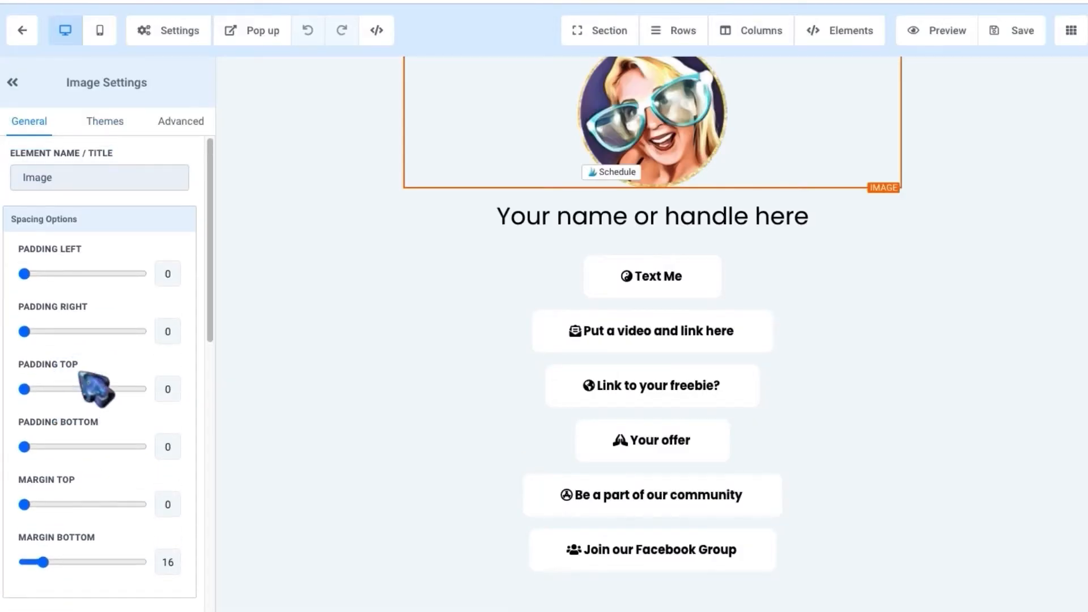
{"action": "scroll", "coordinate": [86, 378], "scroll_direction": "down", "scroll_amount": 4}
{"action": "scroll", "coordinate": [96, 390], "scroll_direction": "down", "scroll_amount": 4}
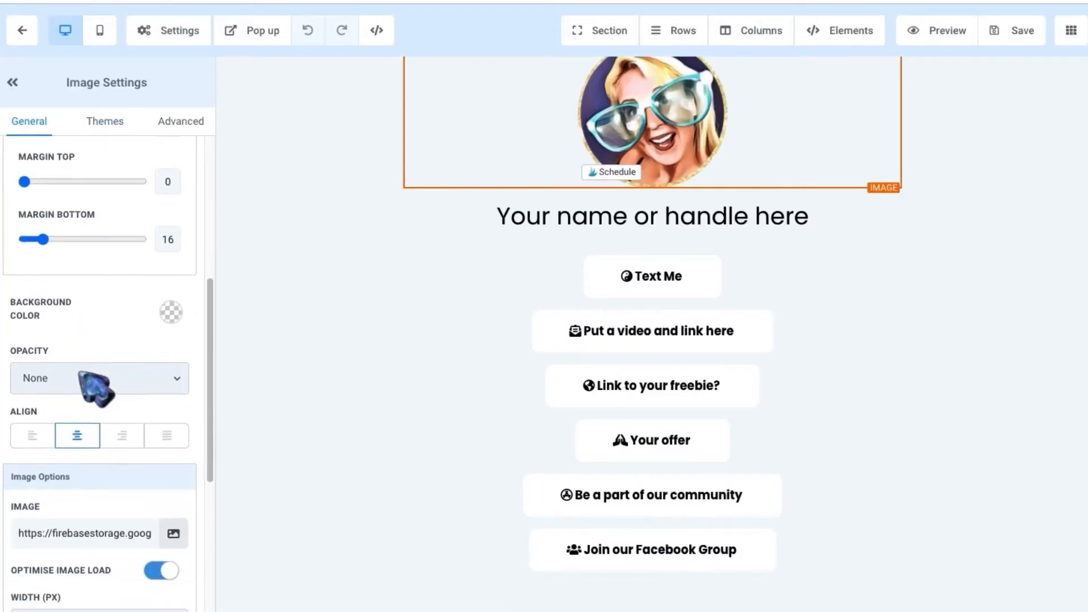
{"action": "left_click", "coordinate": [35, 363]}
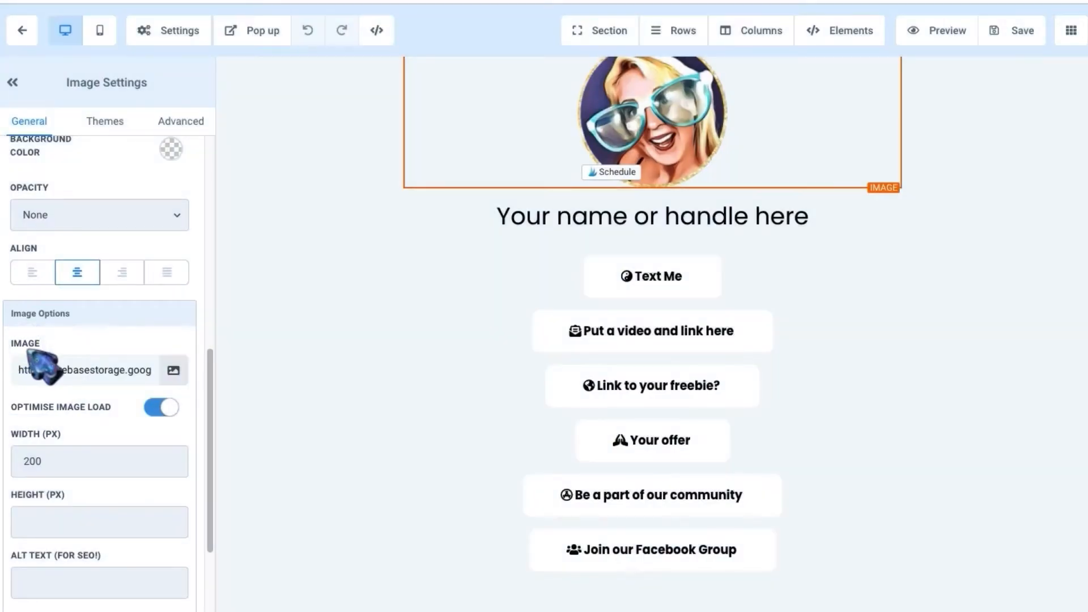
{"action": "left_click", "coordinate": [175, 371]}
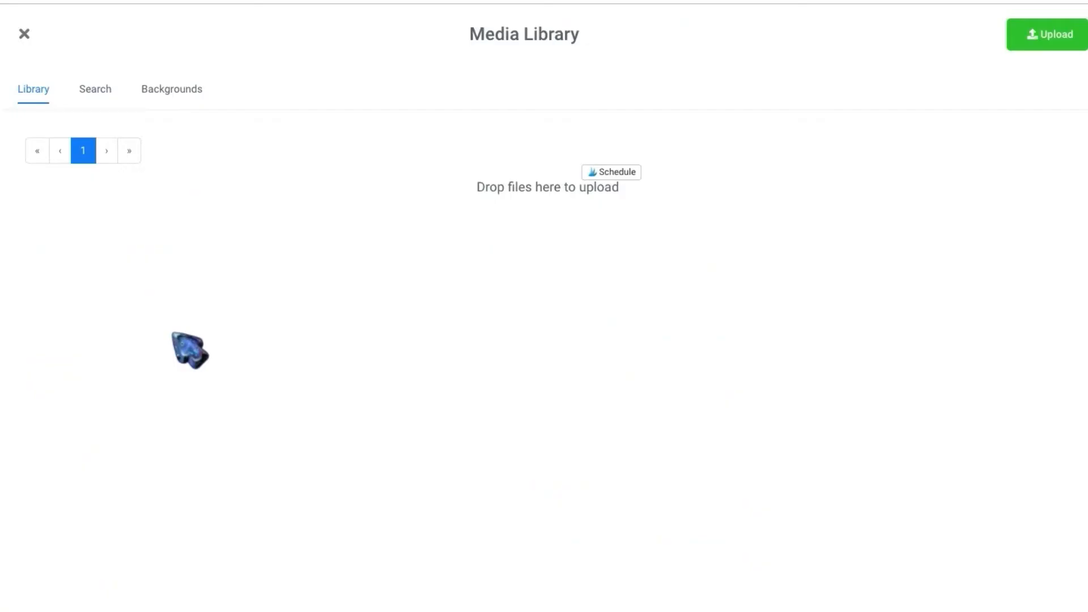
{"action": "left_click", "coordinate": [186, 332]}
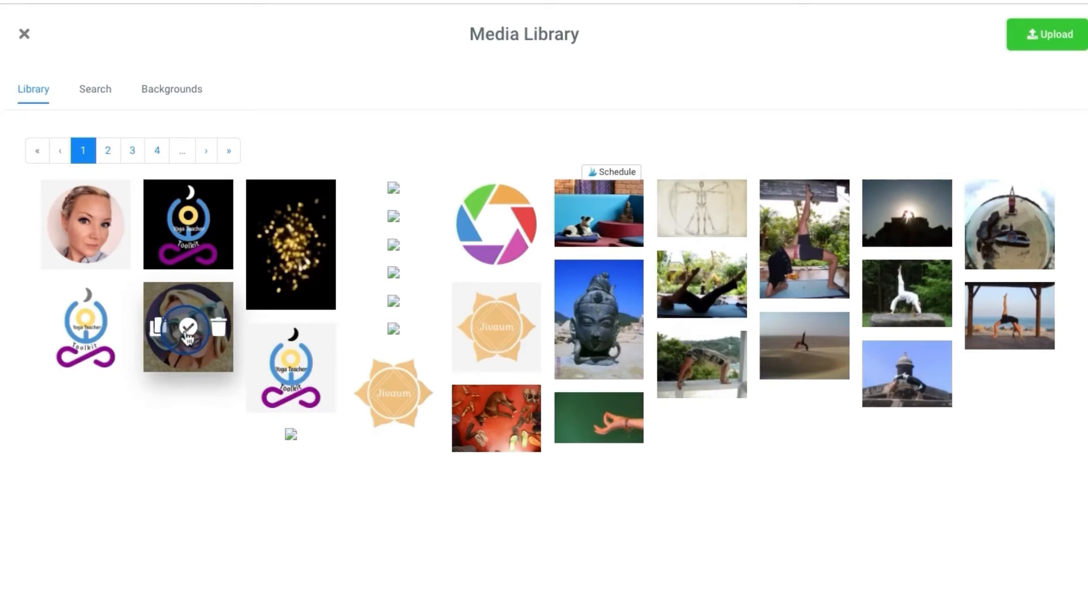
{"action": "left_click", "coordinate": [187, 329]}
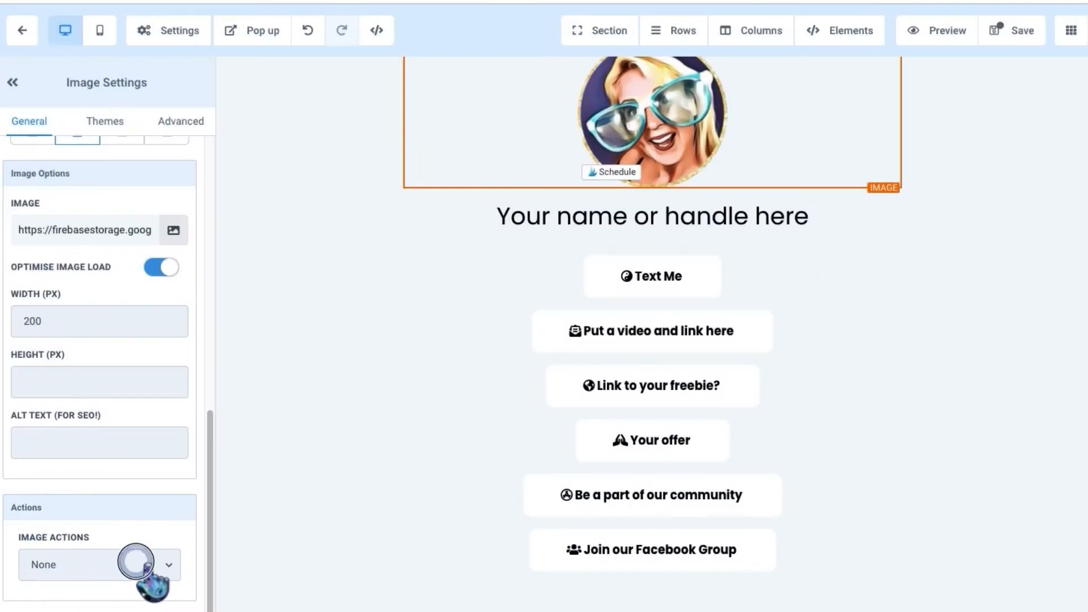
{"action": "left_click", "coordinate": [67, 566]}
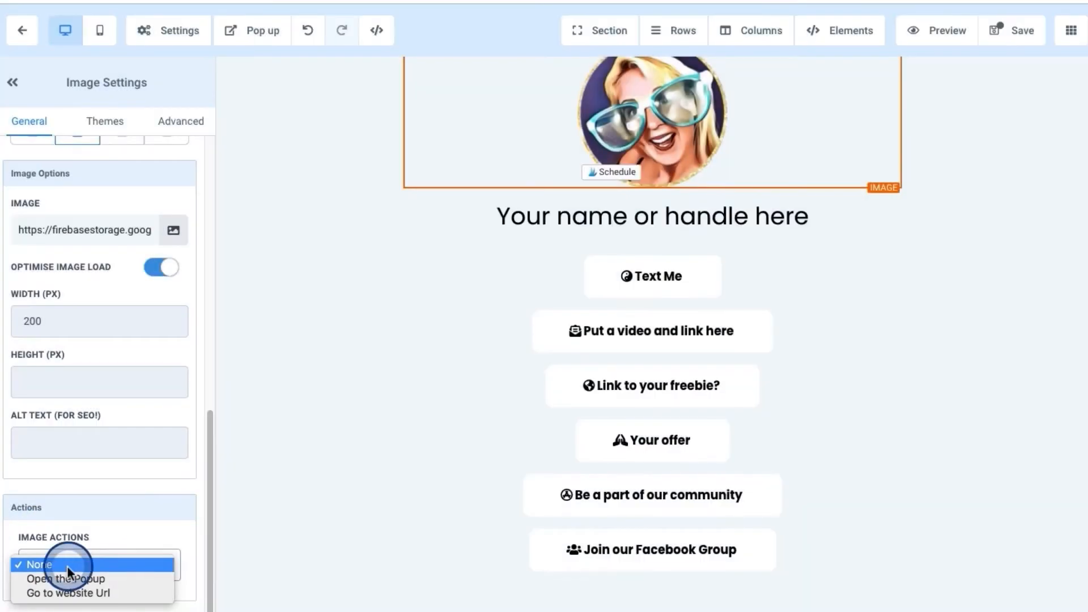
{"action": "left_click", "coordinate": [67, 566]}
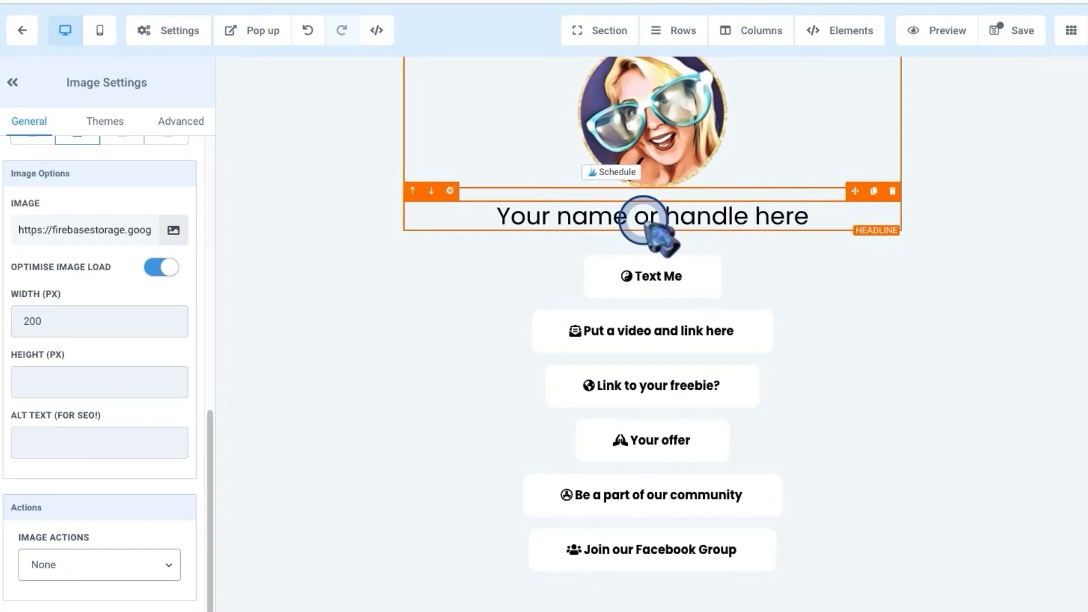
- Examine the name headline's font size, typography, icon and color settings
{"action": "left_click", "coordinate": [648, 220]}
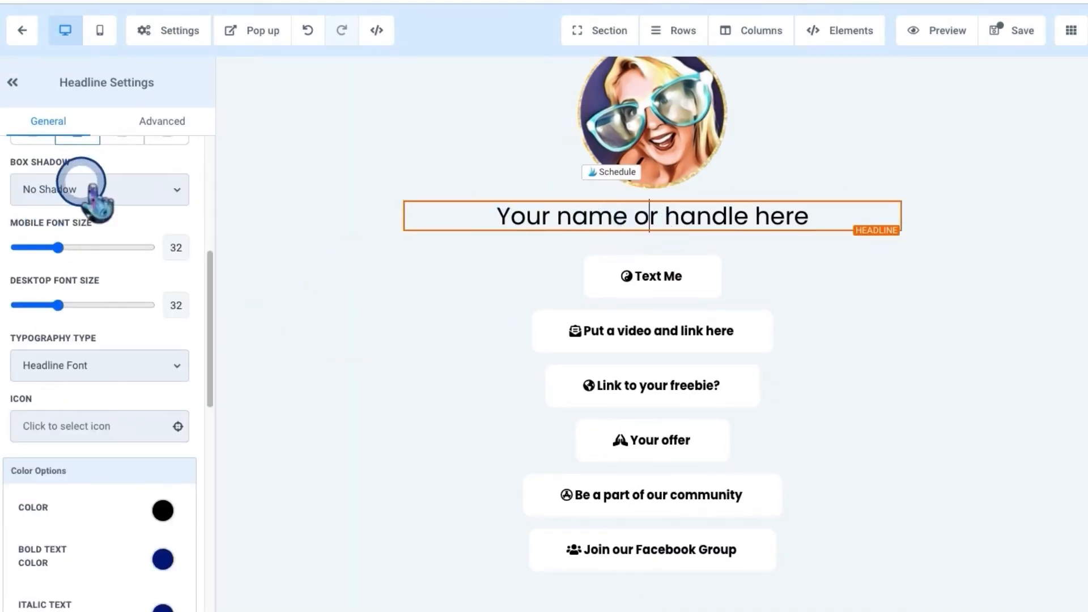
{"action": "scroll", "coordinate": [92, 193], "scroll_direction": "up", "scroll_amount": 6}
{"action": "scroll", "coordinate": [134, 365], "scroll_direction": "down", "scroll_amount": 4}
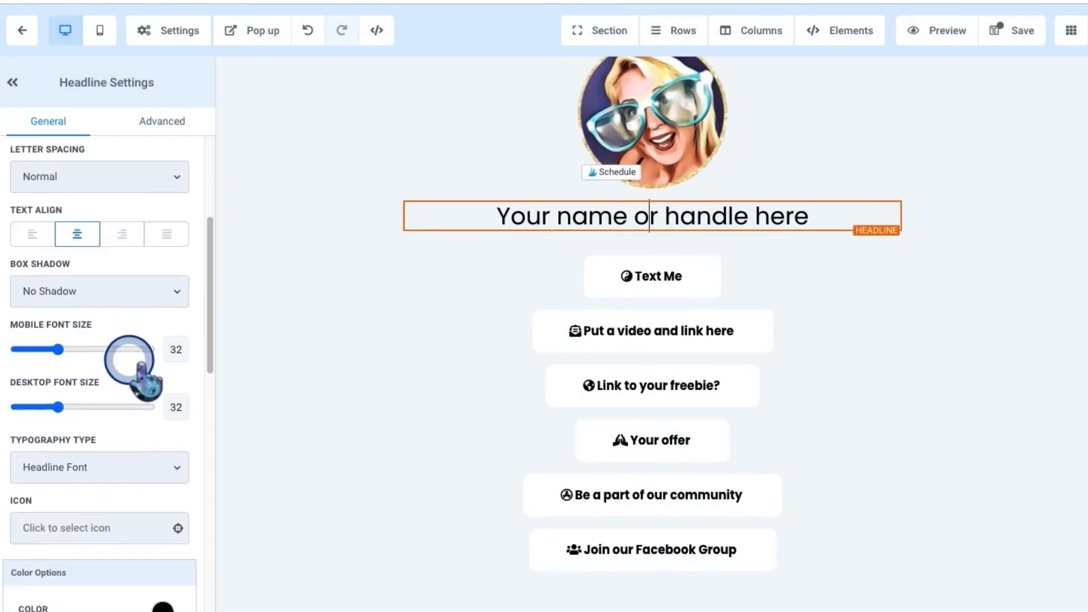
{"action": "scroll", "coordinate": [131, 362], "scroll_direction": "down", "scroll_amount": 2}
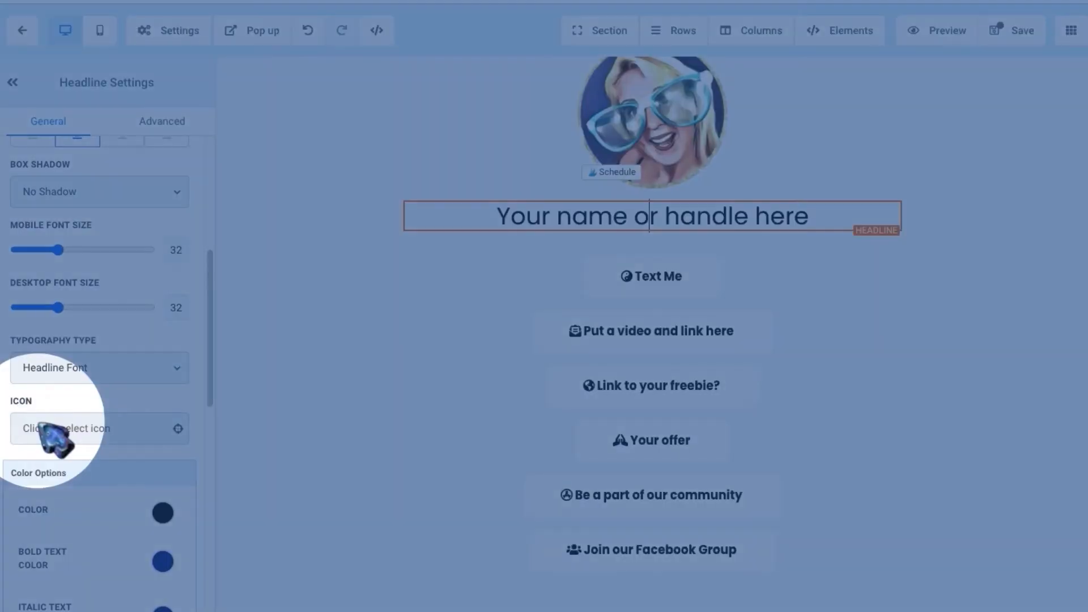
{"action": "left_click", "coordinate": [70, 426]}
{"action": "left_click", "coordinate": [72, 425]}
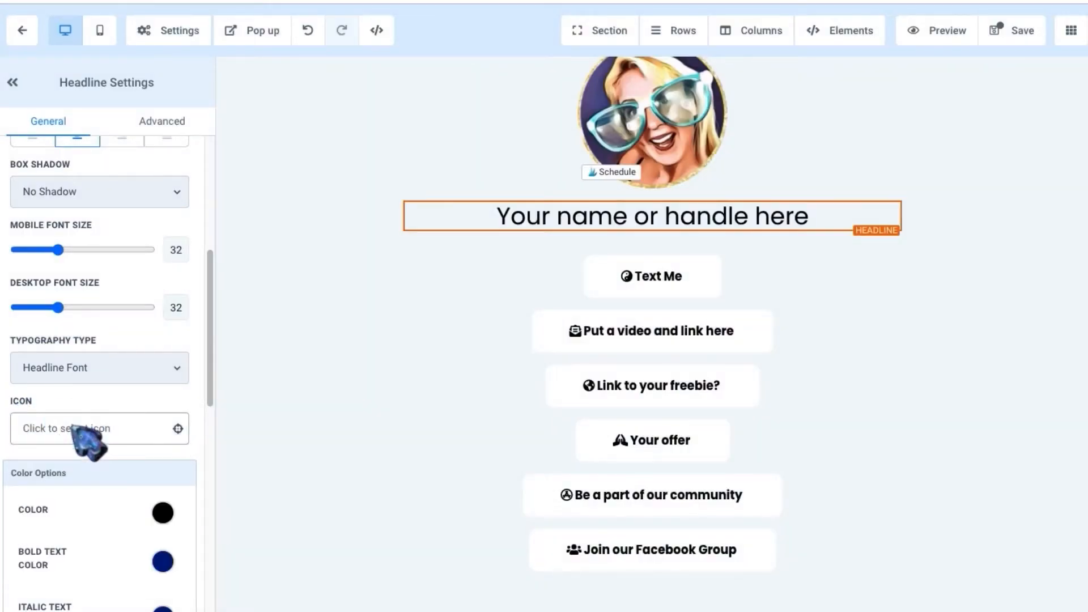
{"action": "scroll", "coordinate": [85, 437], "scroll_direction": "down", "scroll_amount": 4}
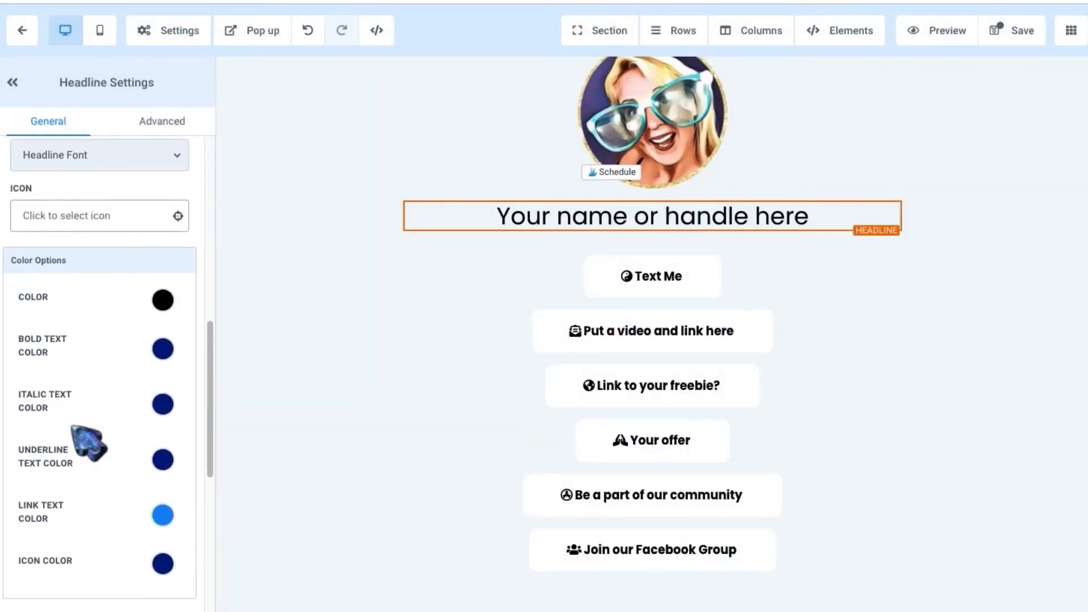
{"action": "scroll", "coordinate": [108, 590], "scroll_direction": "down", "scroll_amount": 7}
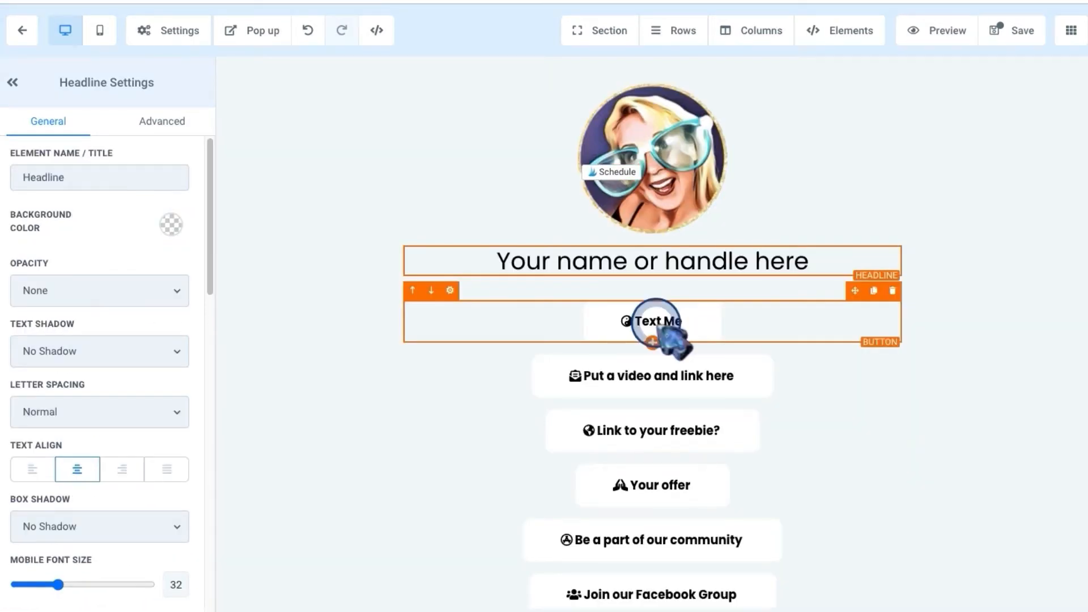
- Examine the Text Me button's font size, icon, alignment, color palette and spacing settings
{"action": "left_click", "coordinate": [657, 327]}
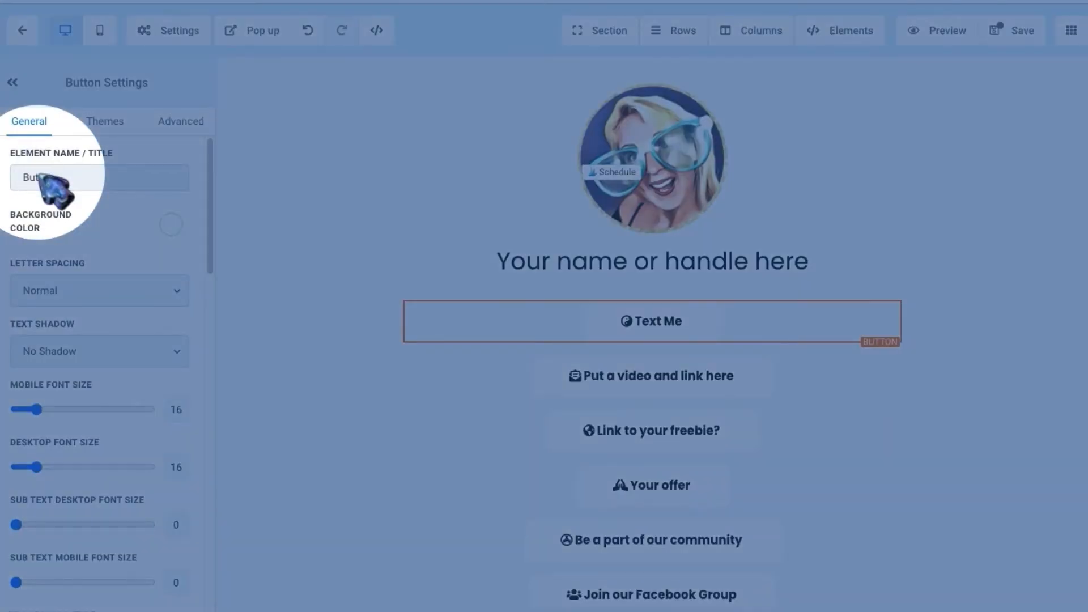
{"action": "scroll", "coordinate": [105, 317], "scroll_direction": "down", "scroll_amount": 2}
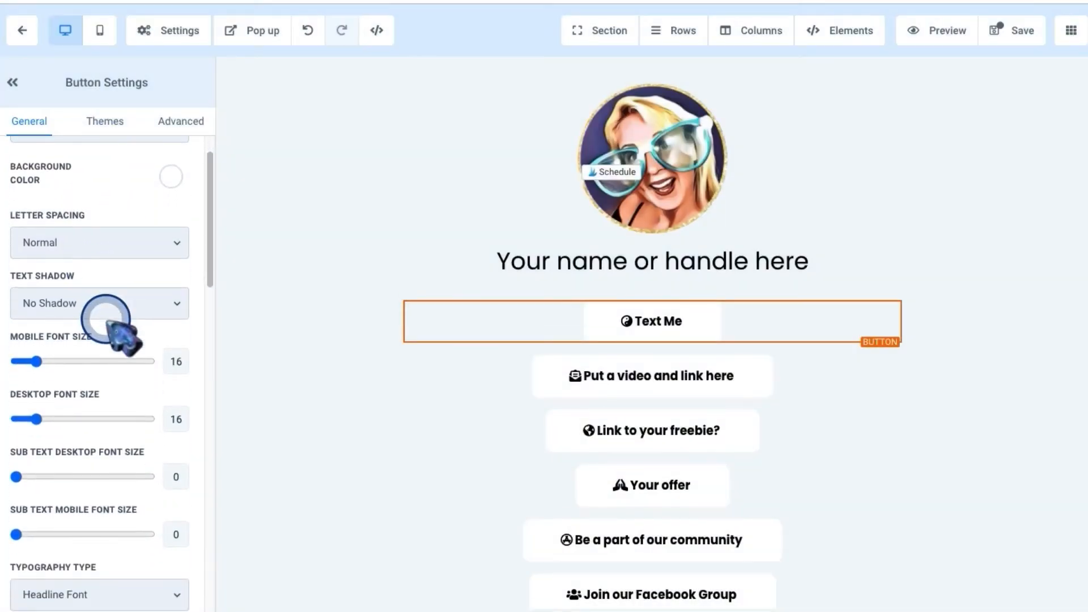
{"action": "scroll", "coordinate": [113, 329], "scroll_direction": "down", "scroll_amount": 5}
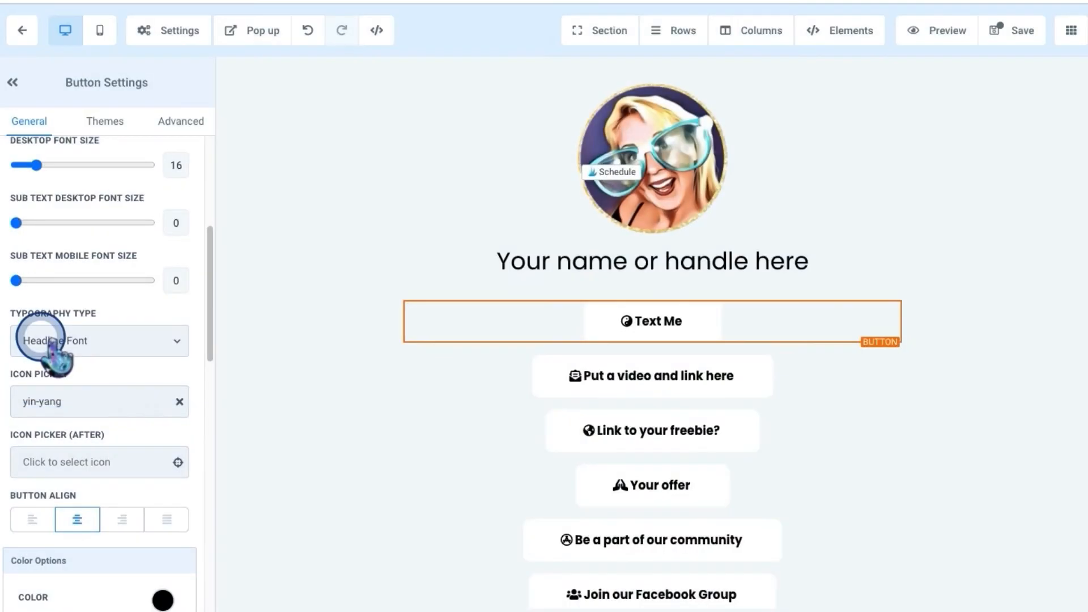
{"action": "scroll", "coordinate": [54, 349], "scroll_direction": "down", "scroll_amount": 1}
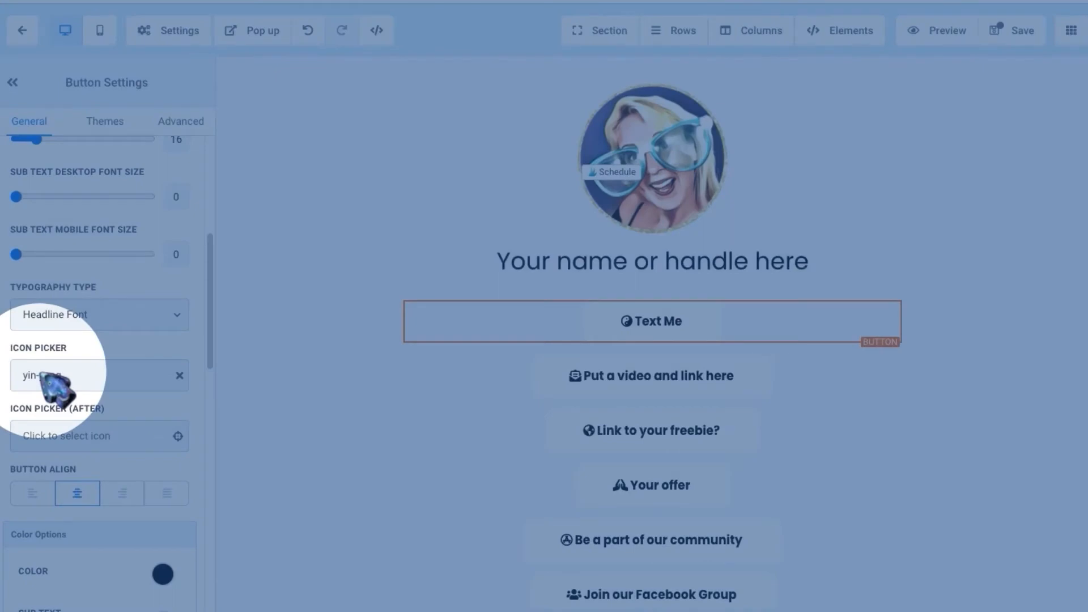
{"action": "scroll", "coordinate": [88, 375], "scroll_direction": "down", "scroll_amount": 2}
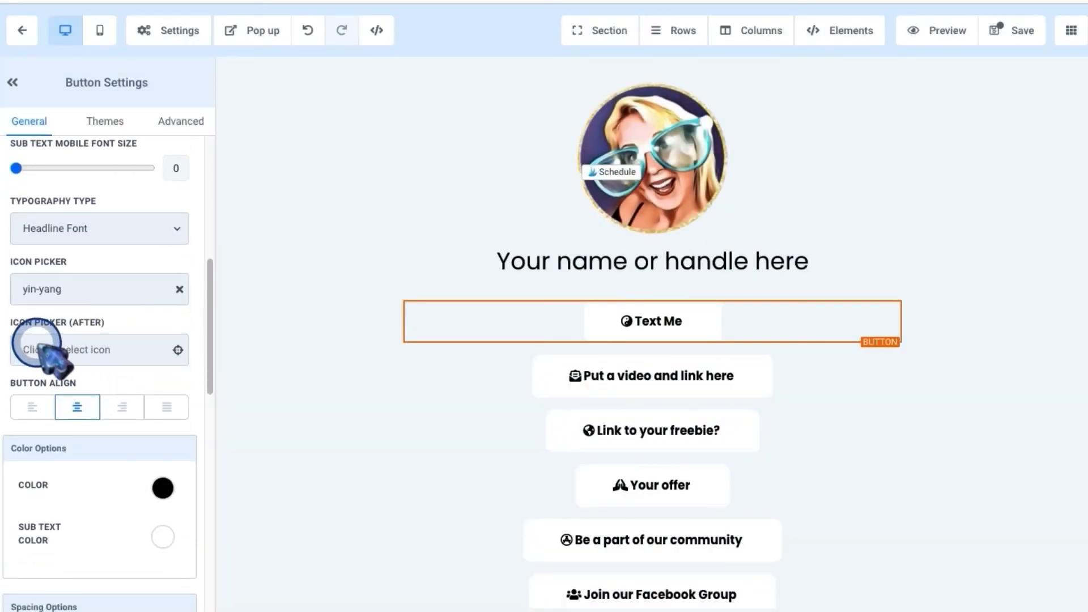
{"action": "scroll", "coordinate": [56, 343], "scroll_direction": "down", "scroll_amount": 1}
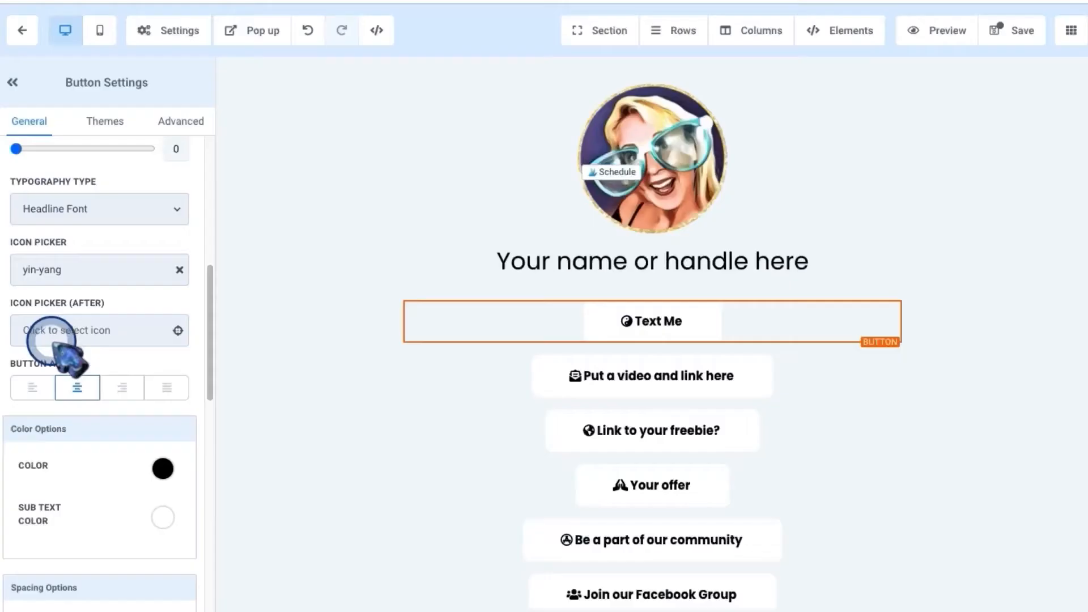
{"action": "scroll", "coordinate": [63, 351], "scroll_direction": "down", "scroll_amount": 1}
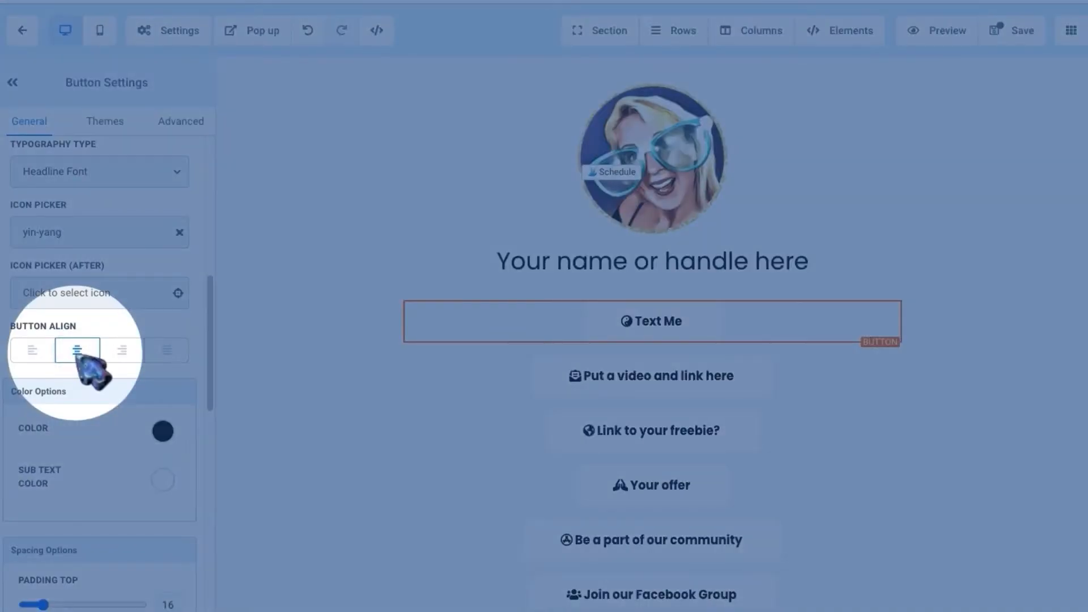
{"action": "scroll", "coordinate": [80, 357], "scroll_direction": "down", "scroll_amount": 3}
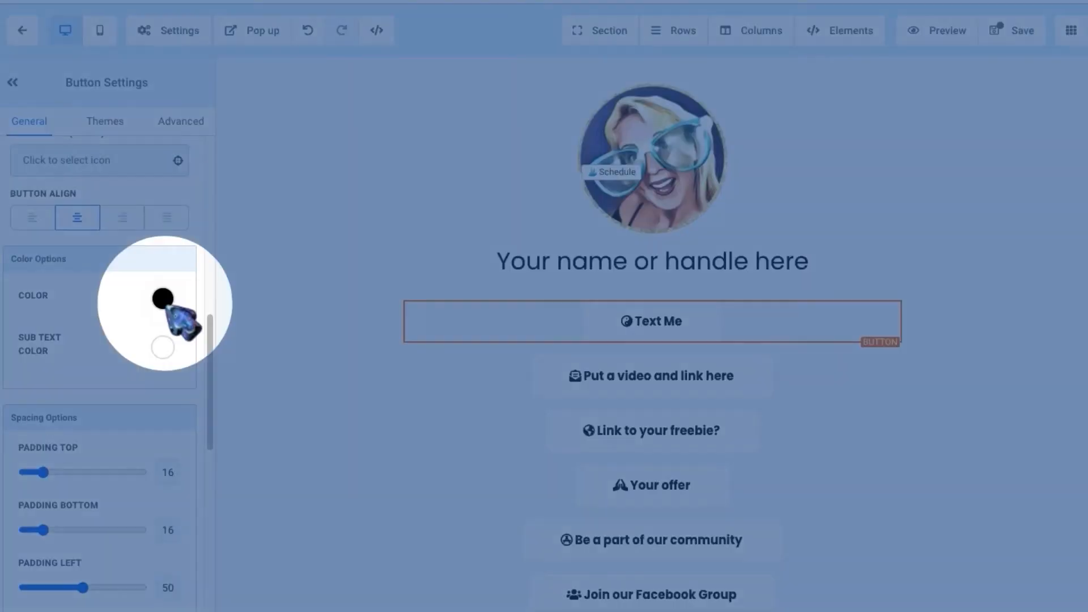
{"action": "left_click", "coordinate": [164, 299]}
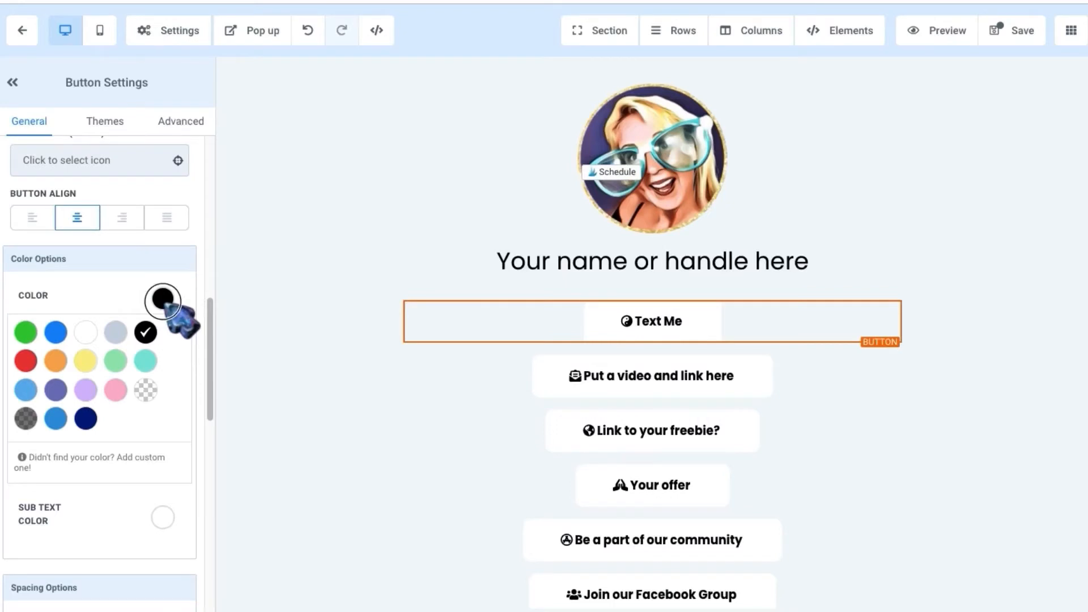
{"action": "left_click", "coordinate": [151, 356]}
{"action": "scroll", "coordinate": [114, 375], "scroll_direction": "down", "scroll_amount": 3}
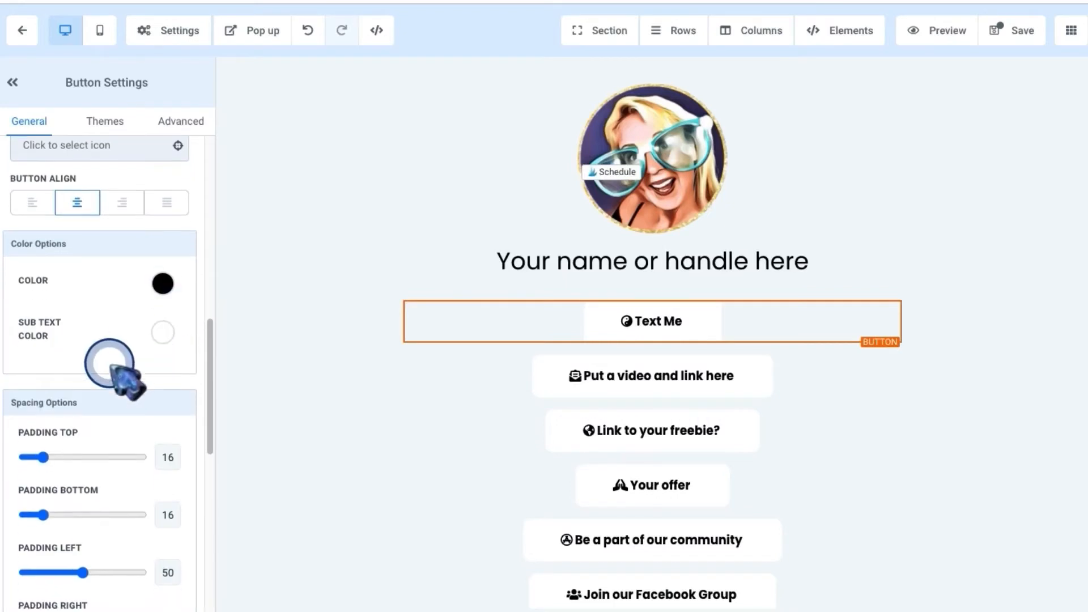
{"action": "scroll", "coordinate": [122, 377], "scroll_direction": "down", "scroll_amount": 6}
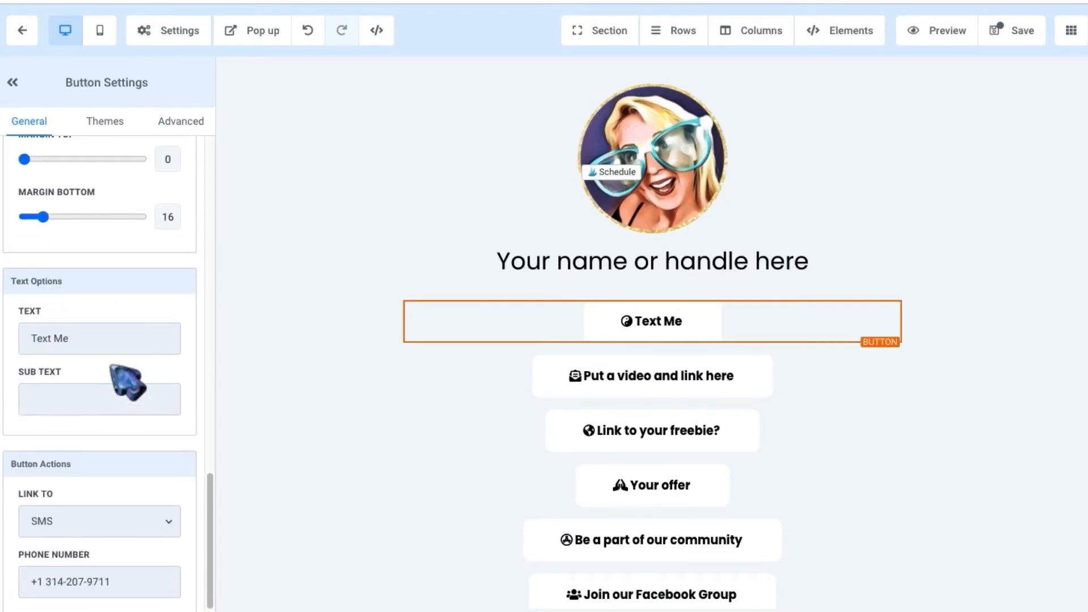
- Check the Text Me button's label text and the available link types, keeping SMS as the link target
{"action": "left_click", "coordinate": [52, 338]}
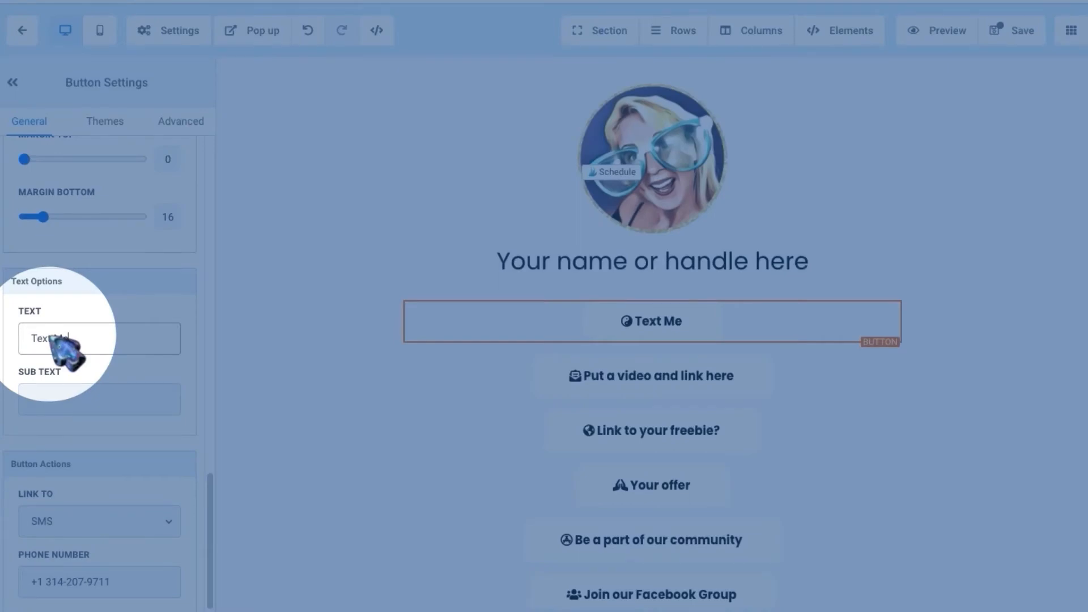
{"action": "left_click", "coordinate": [52, 338]}
{"action": "scroll", "coordinate": [57, 488], "scroll_direction": "down", "scroll_amount": 1}
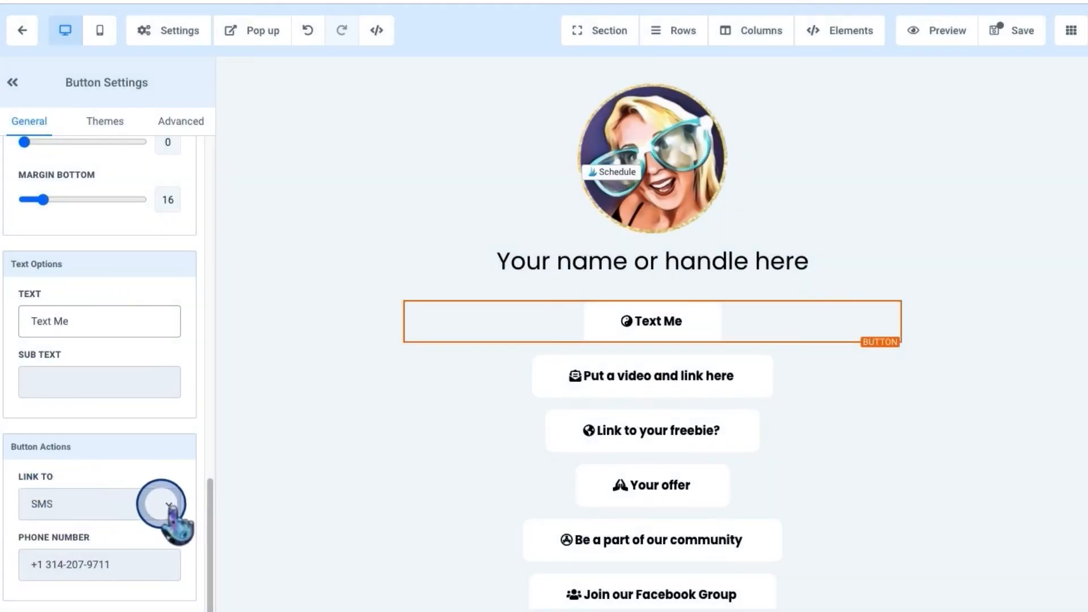
{"action": "left_click", "coordinate": [161, 506]}
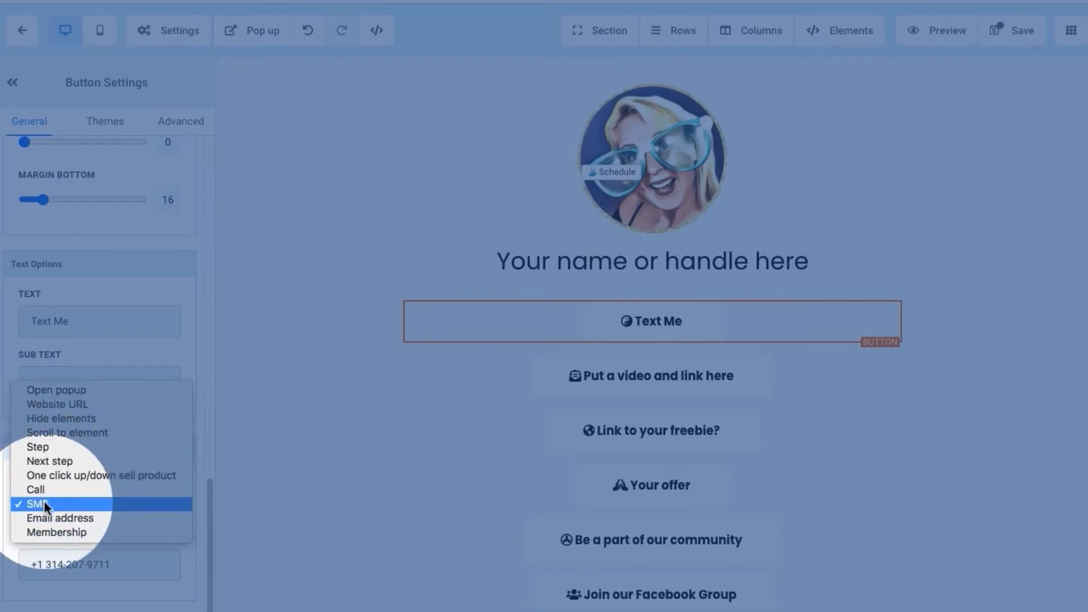
{"action": "left_click", "coordinate": [45, 504]}
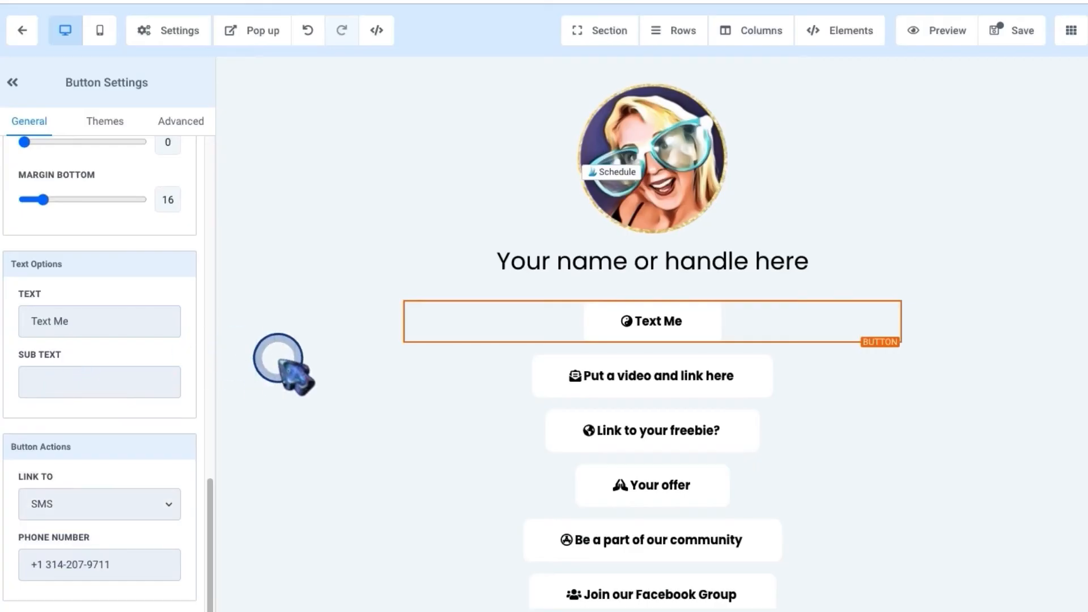
- Check the available link types of the Put a video and link here button, keeping Open popup
{"action": "left_click", "coordinate": [666, 374]}
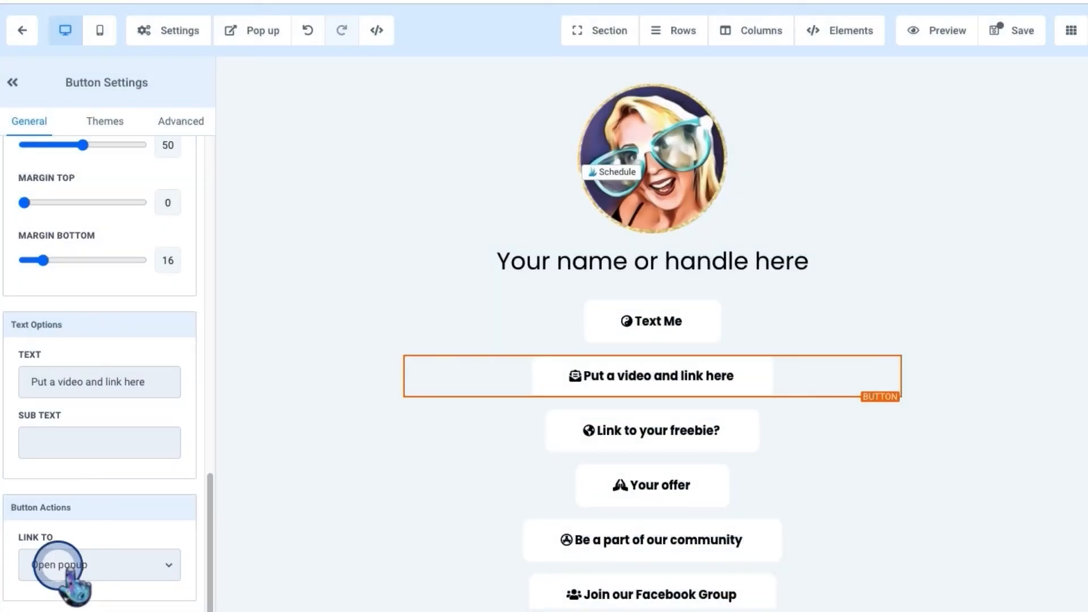
{"action": "left_click", "coordinate": [154, 566]}
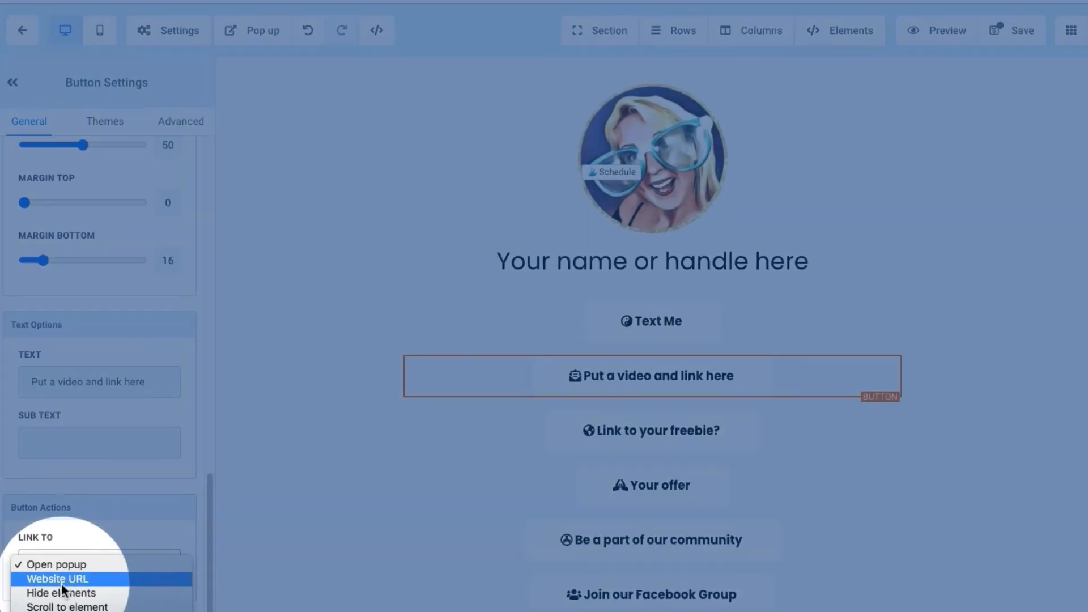
{"action": "left_click", "coordinate": [54, 564]}
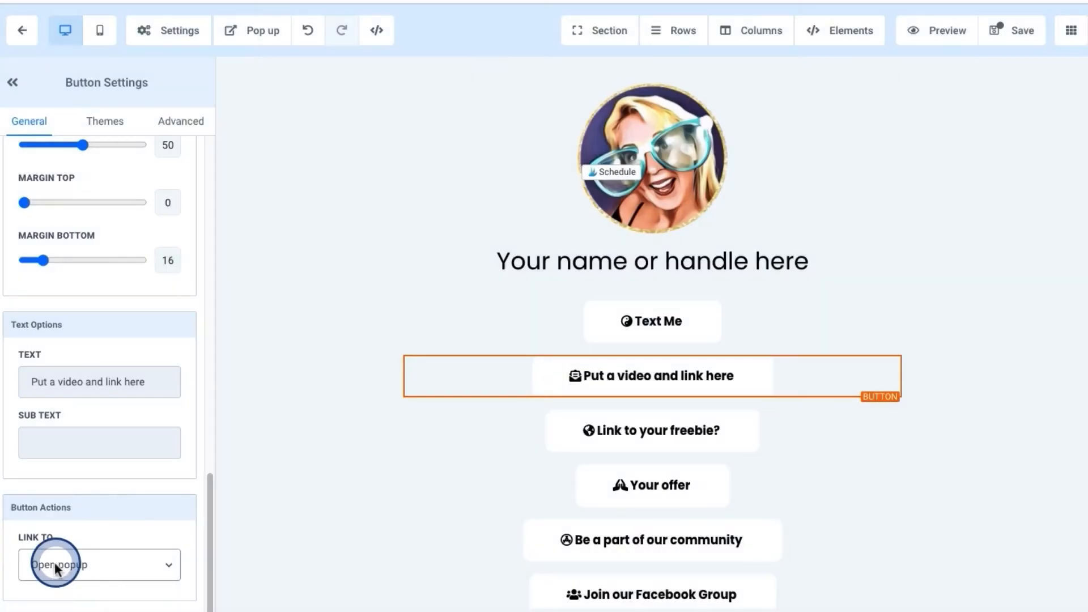
- Set the link-page section's background image to the stone head statue photo from the media library
{"action": "left_click", "coordinate": [389, 297]}
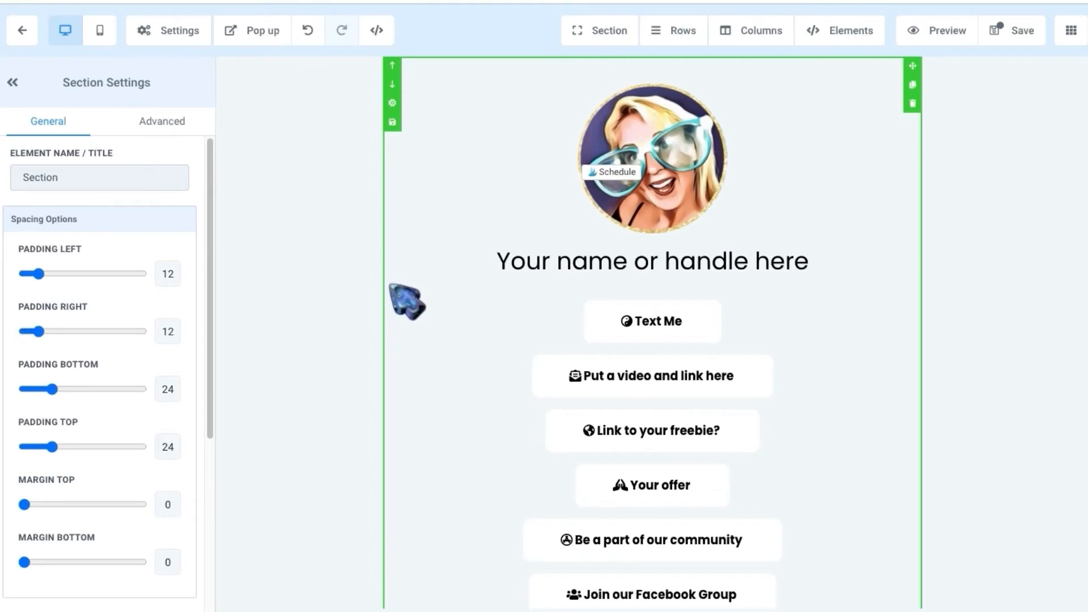
{"action": "scroll", "coordinate": [114, 329], "scroll_direction": "down", "scroll_amount": 5}
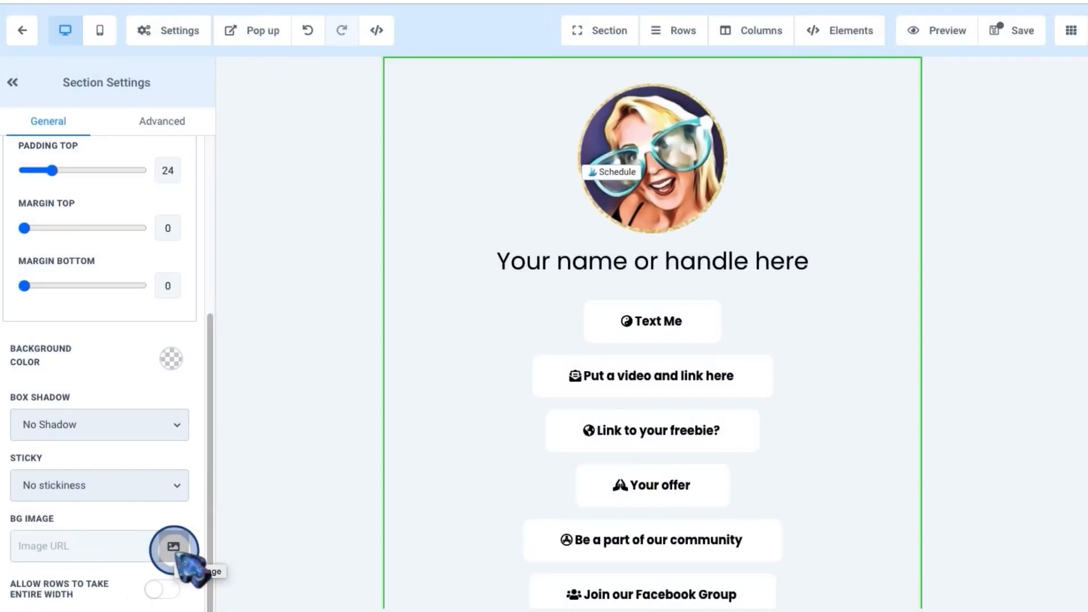
{"action": "left_click", "coordinate": [174, 549]}
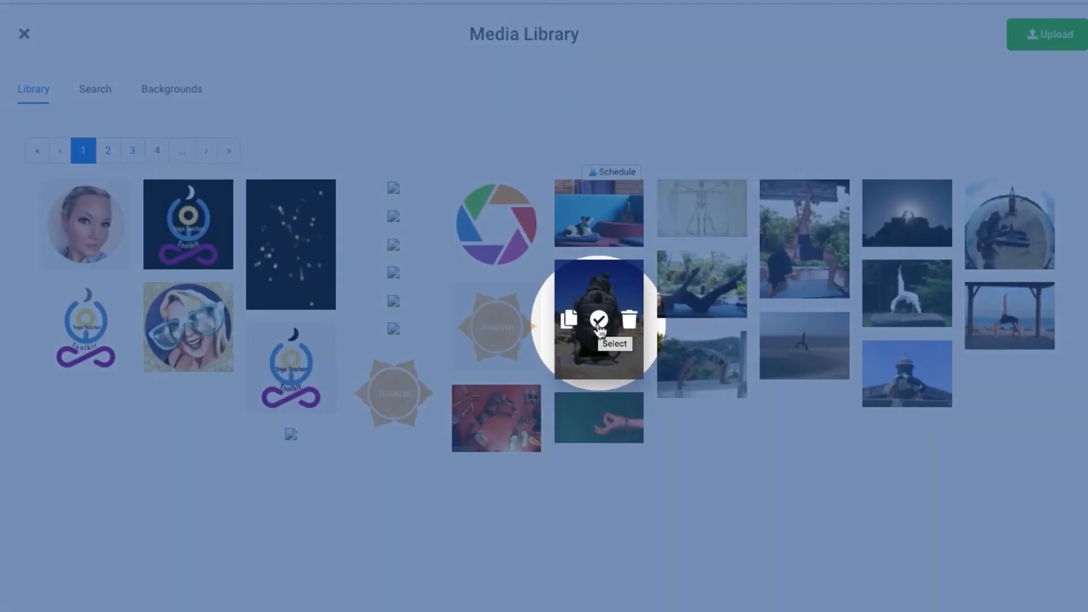
{"action": "left_click", "coordinate": [599, 321]}
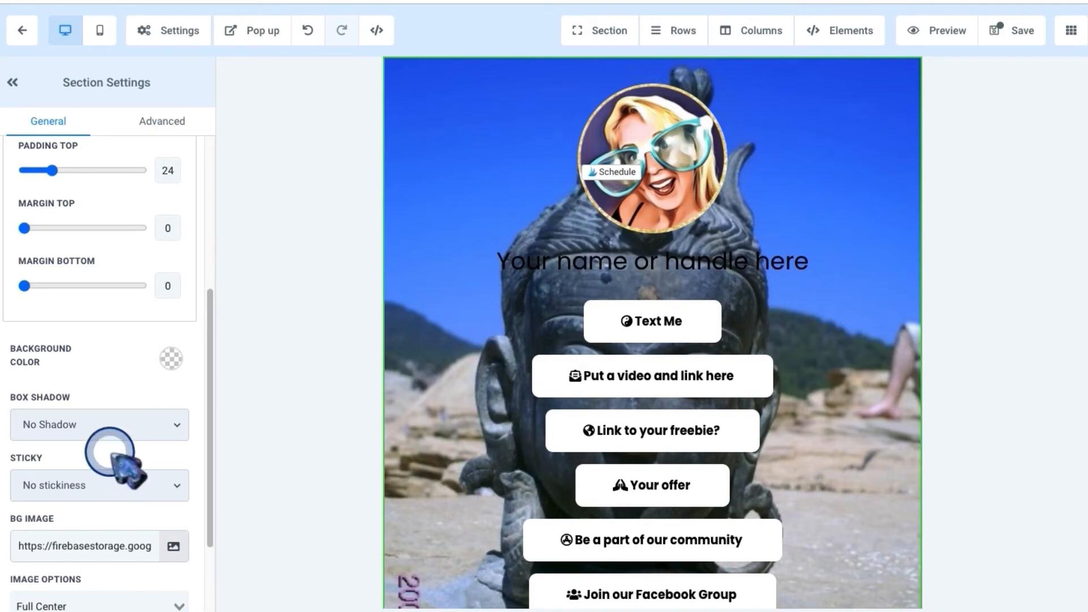
- Keep the section's background image option at Full Center and set the background image opacity to Half Fade
{"action": "scroll", "coordinate": [108, 448], "scroll_direction": "down", "scroll_amount": 2}
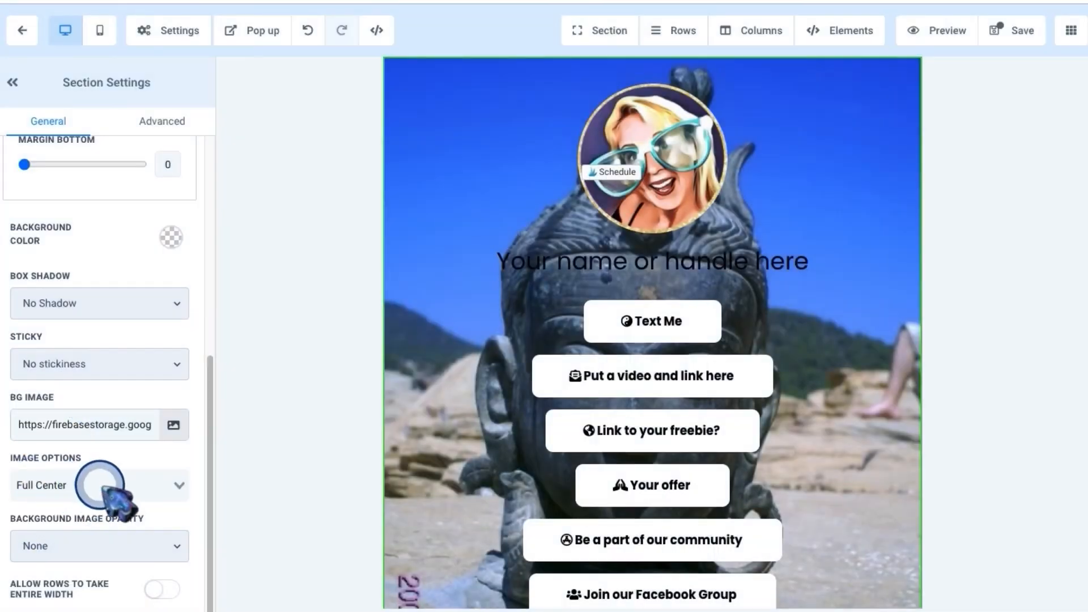
{"action": "left_click", "coordinate": [55, 487]}
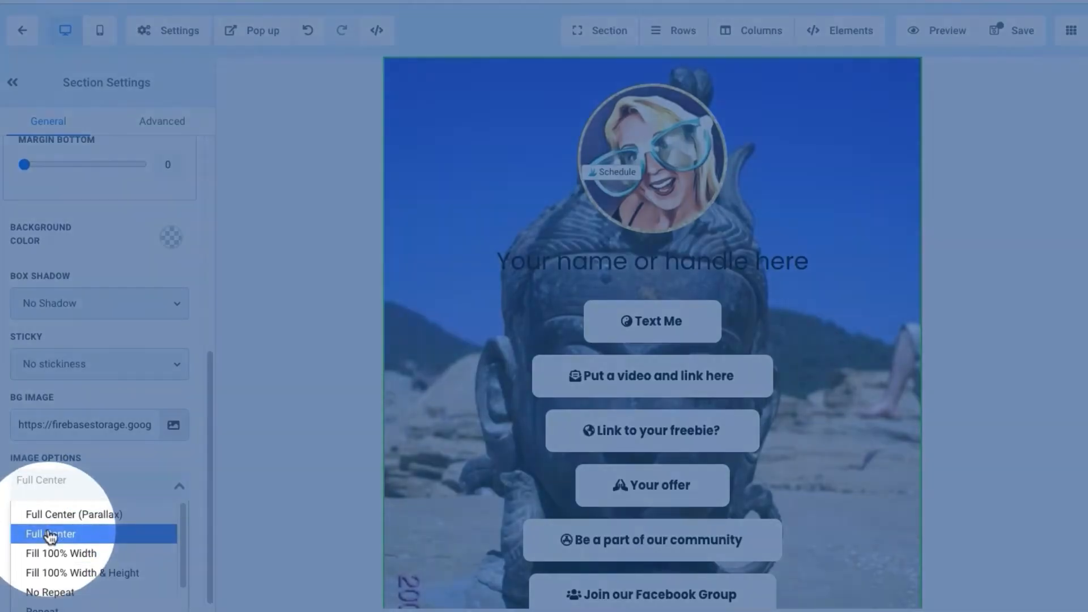
{"action": "left_click", "coordinate": [52, 535]}
{"action": "left_click", "coordinate": [44, 545]}
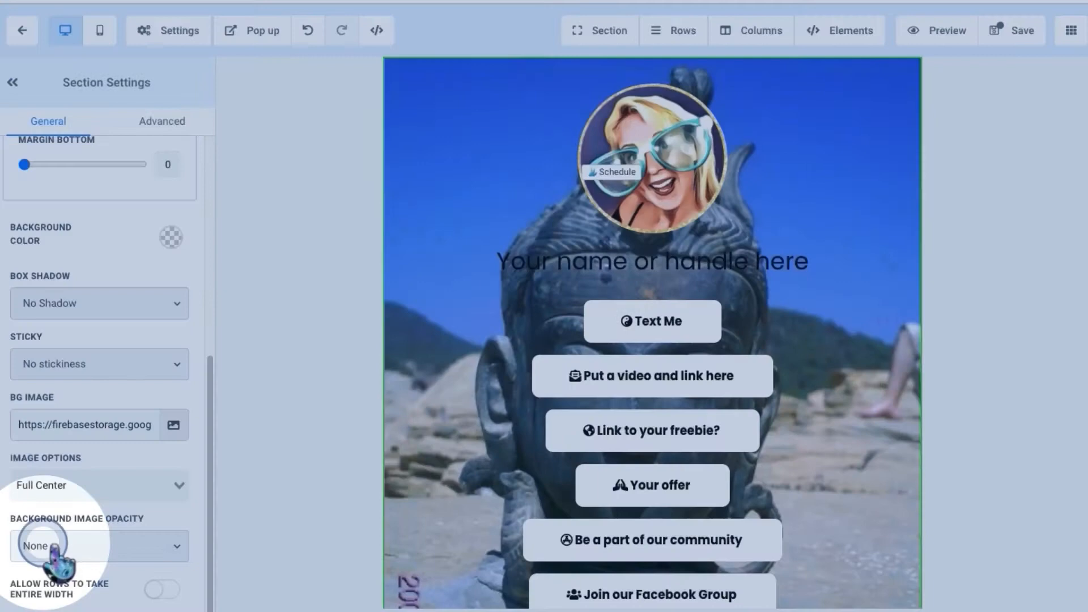
{"action": "left_click", "coordinate": [142, 547]}
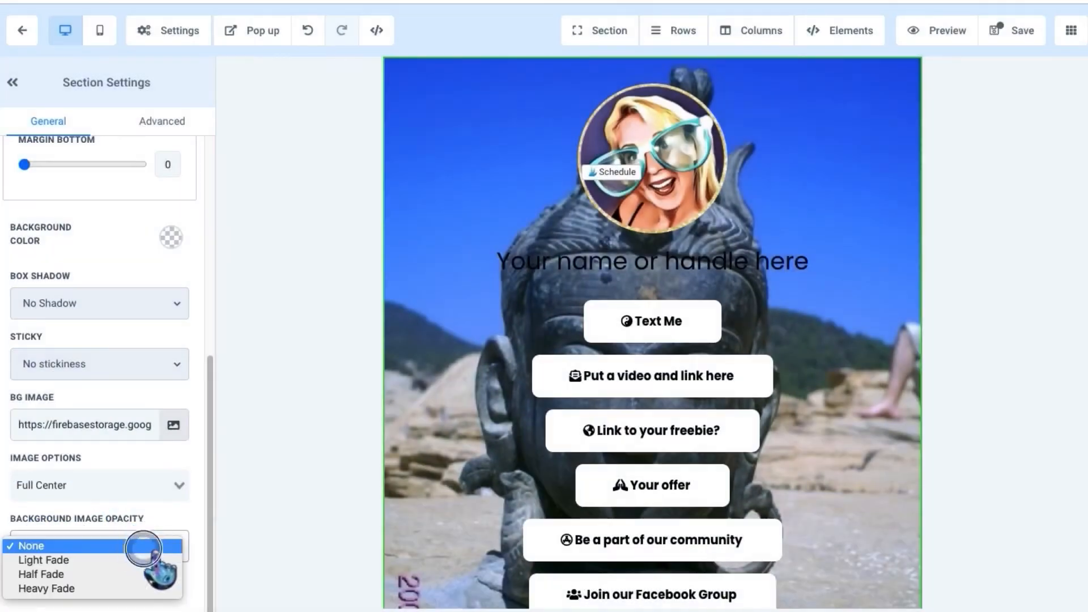
{"action": "left_click", "coordinate": [99, 576]}
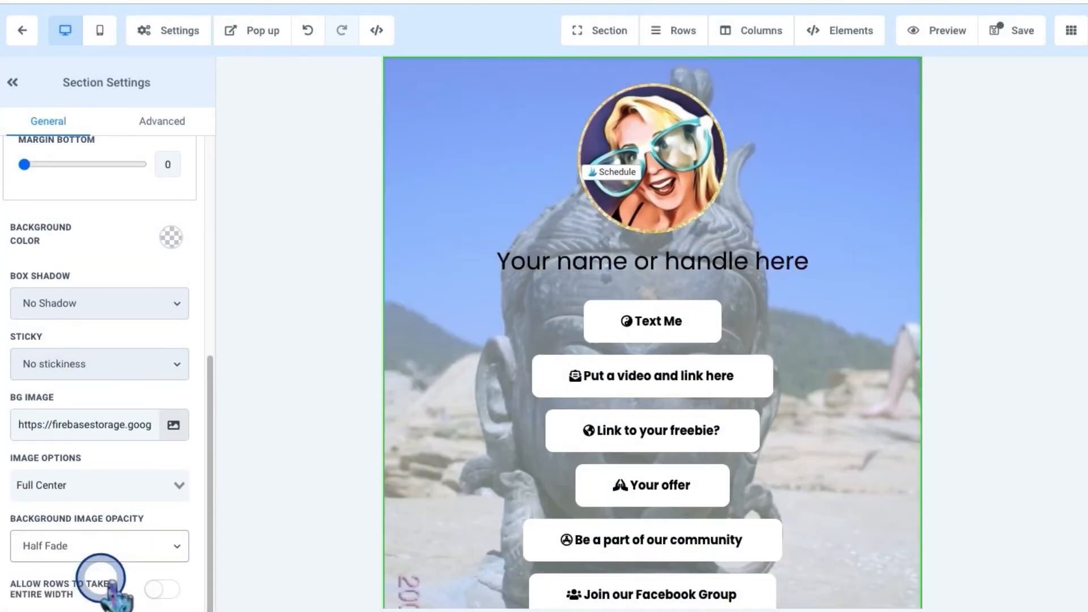
- Save the page with its section background and open the preview
{"action": "scroll", "coordinate": [91, 567], "scroll_direction": "up", "scroll_amount": 3}
{"action": "left_click", "coordinate": [1025, 32]}
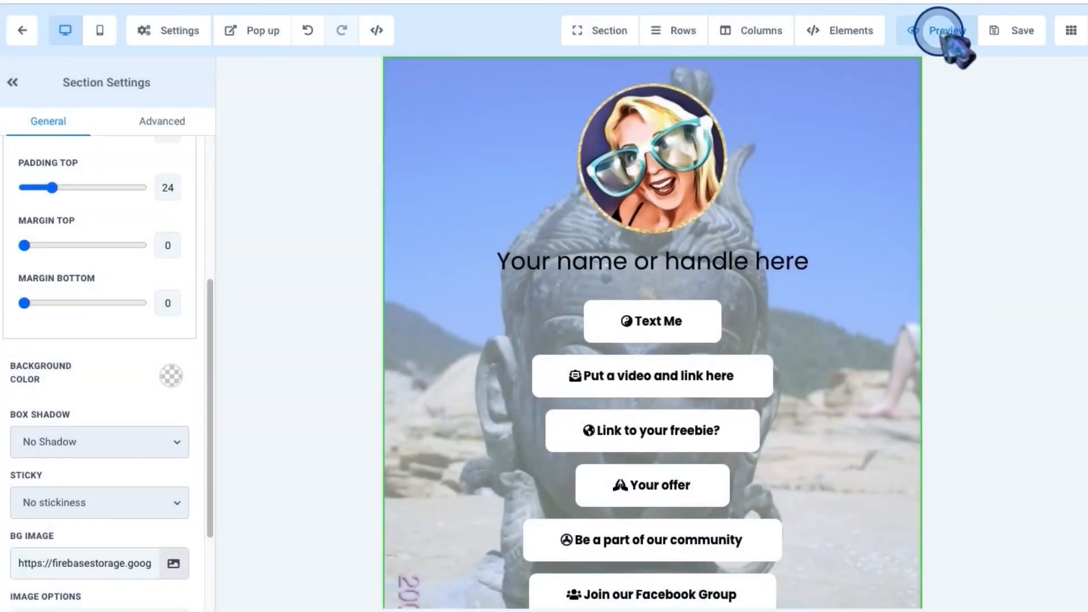
{"action": "left_click", "coordinate": [940, 33]}
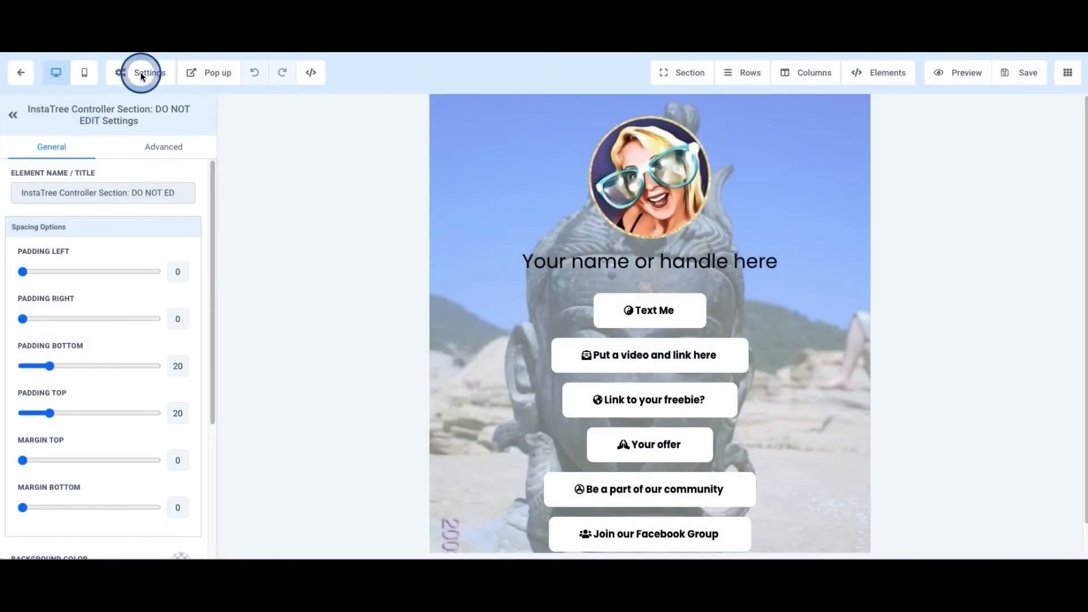
- Set the overall page background color to black, leaving the page background image empty
{"action": "left_click", "coordinate": [143, 74]}
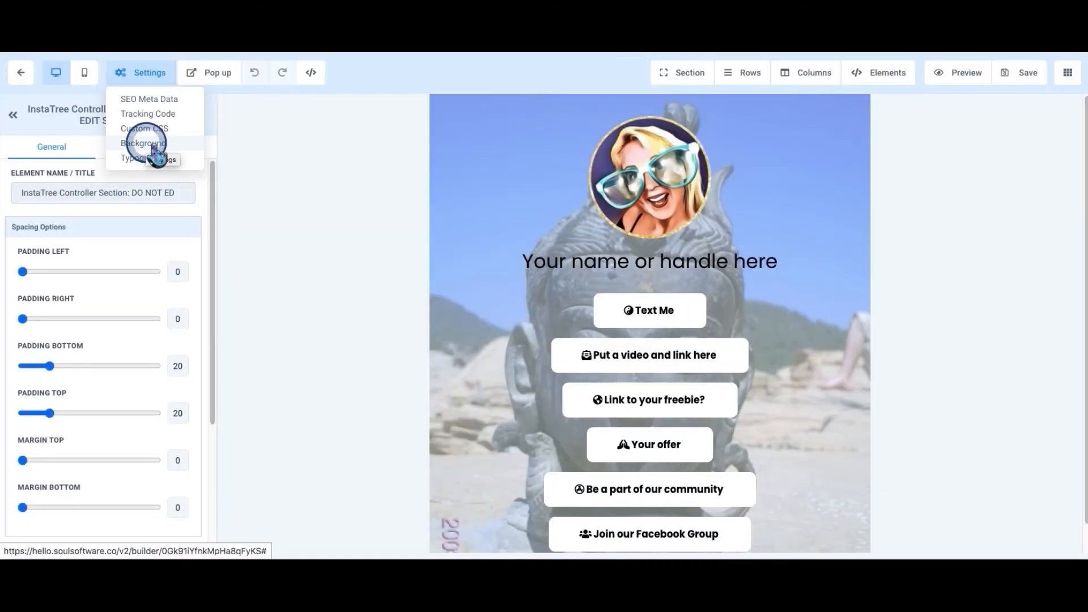
{"action": "left_click", "coordinate": [148, 143]}
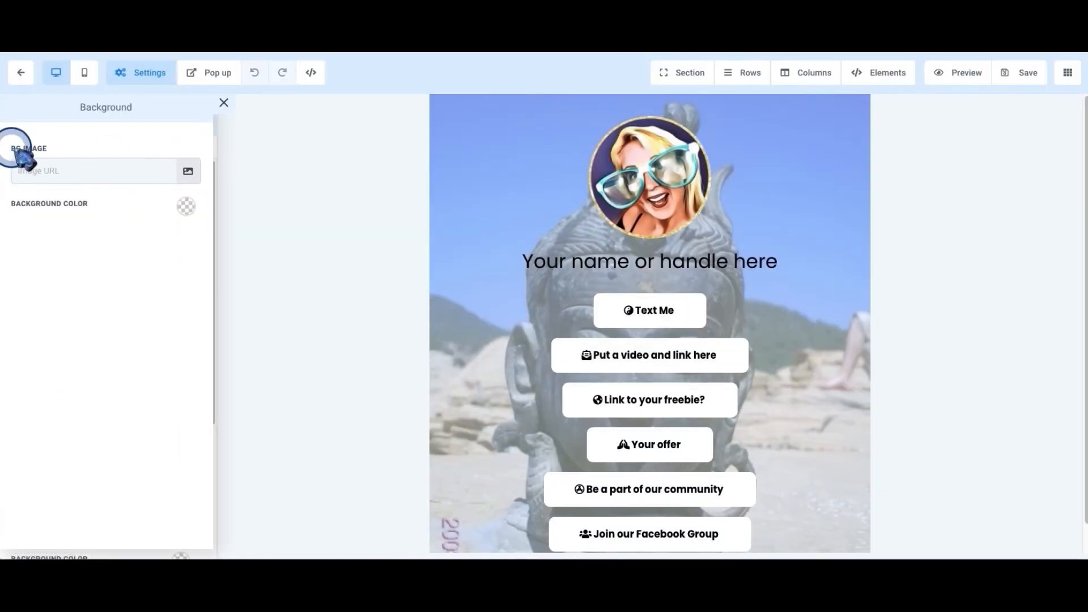
{"action": "left_click", "coordinate": [188, 172]}
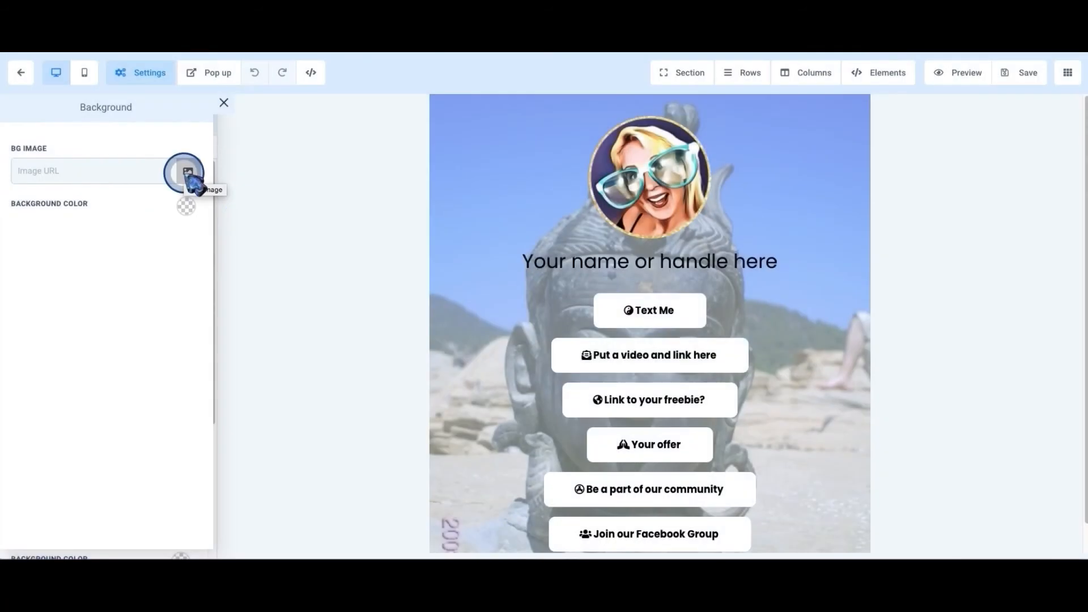
{"action": "left_click", "coordinate": [189, 205]}
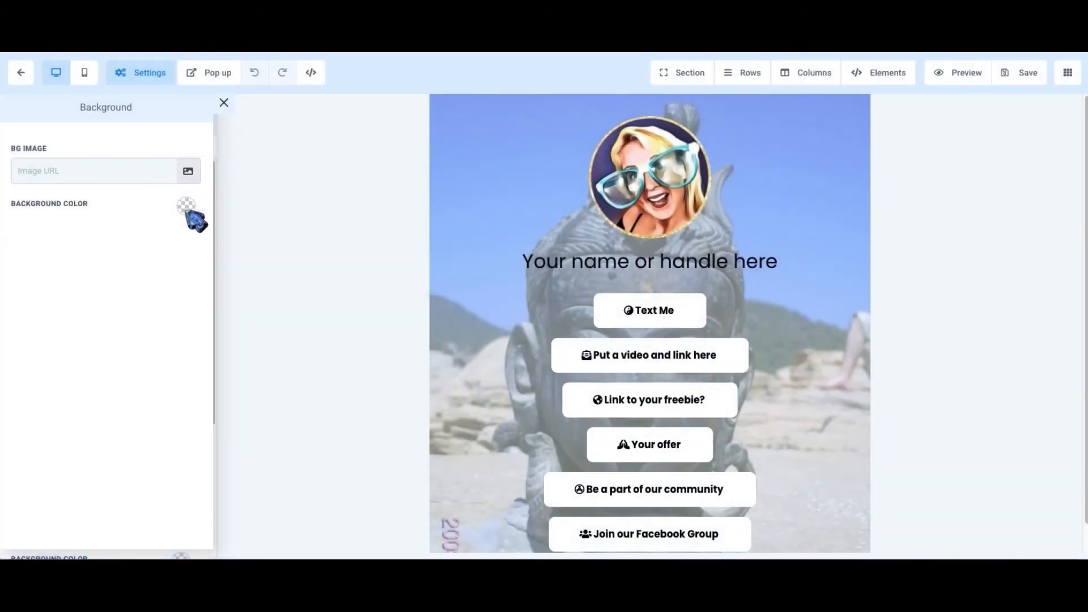
{"action": "left_click", "coordinate": [187, 206]}
{"action": "left_click", "coordinate": [115, 234]}
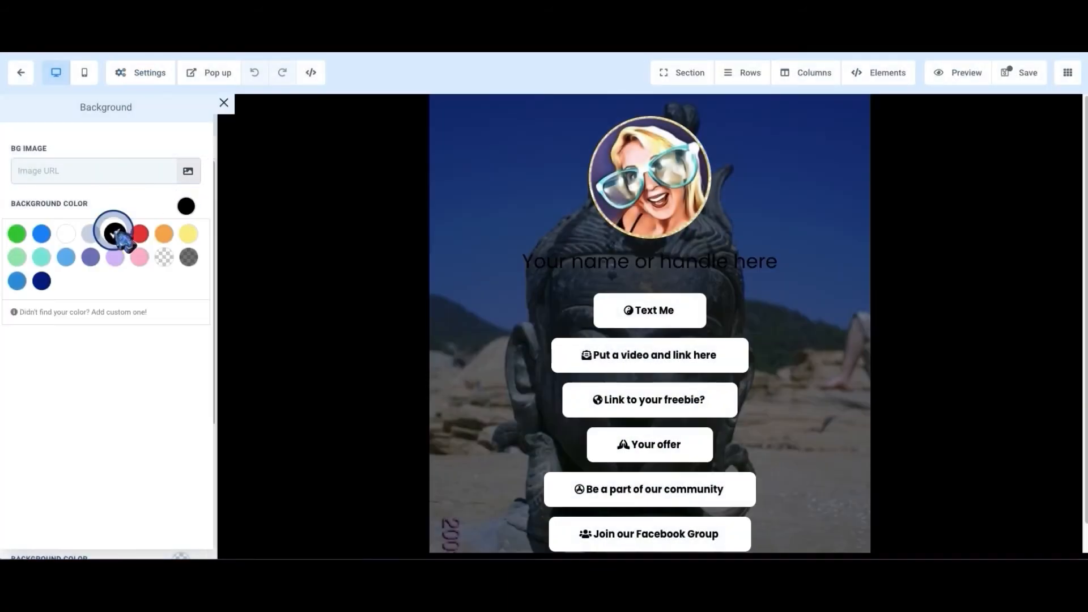
{"action": "left_click", "coordinate": [186, 206]}
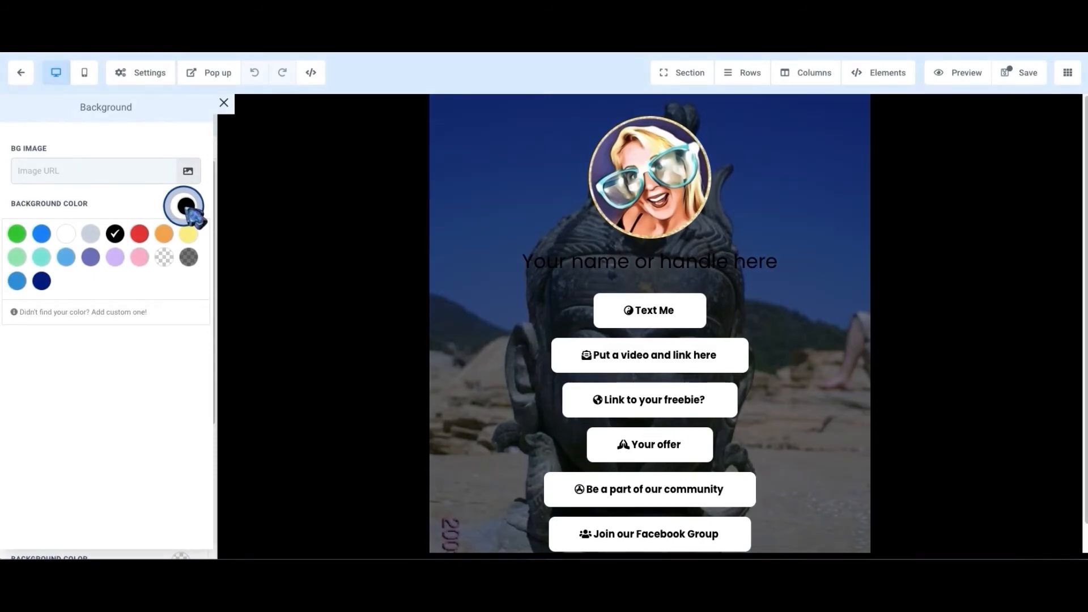
{"action": "left_click", "coordinate": [186, 206]}
- Save the black-background page, check it in the preview and return to the builder
{"action": "left_click", "coordinate": [1025, 74]}
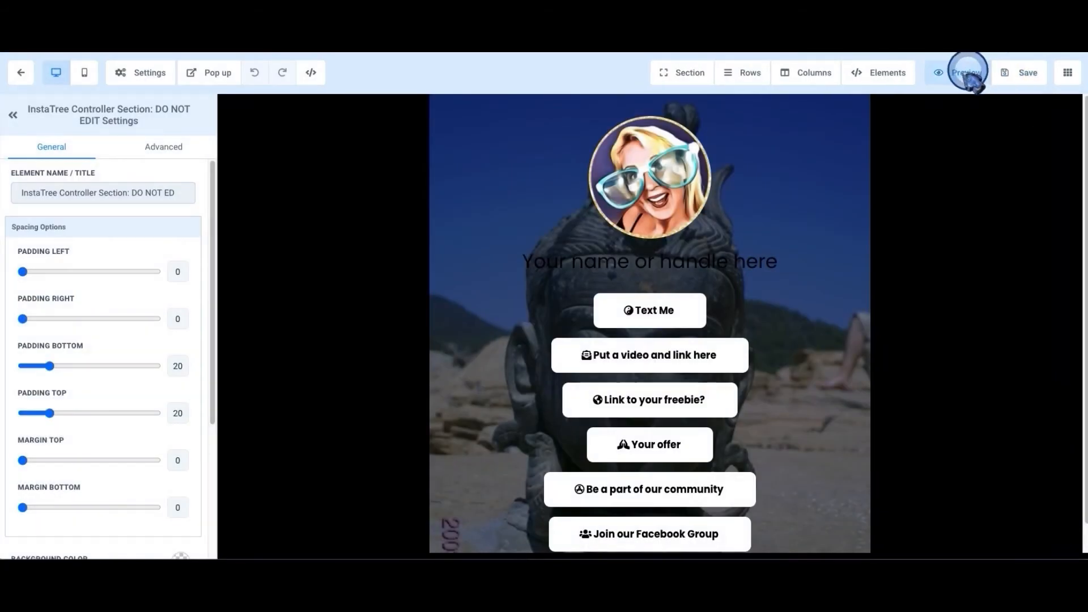
{"action": "left_click", "coordinate": [957, 72]}
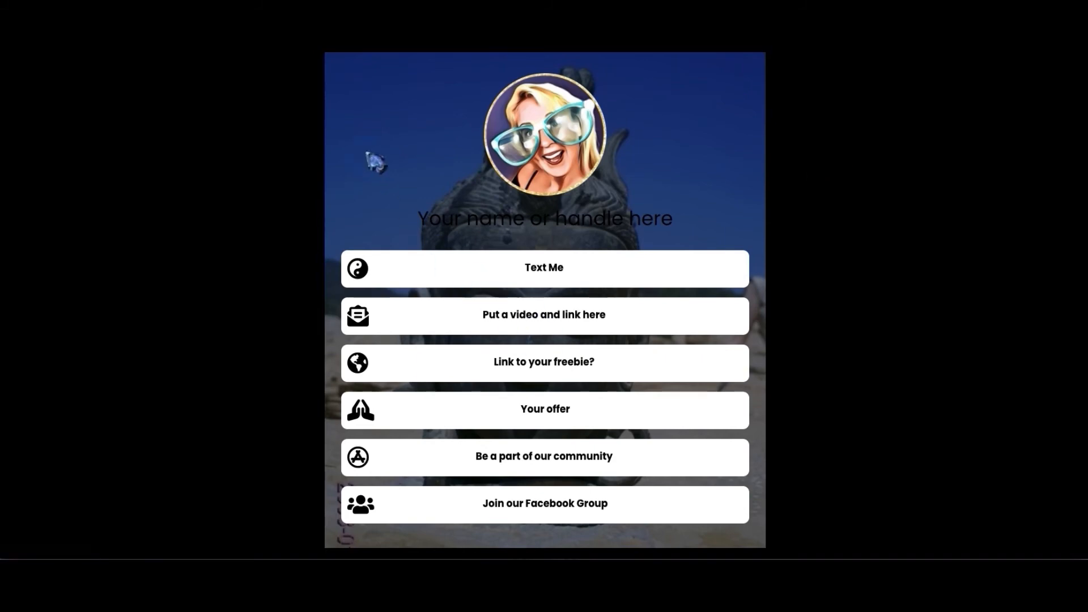
{"action": "key", "text": "ctrl+w"}
- Set the link-page section's background image opacity to None and preview the page
{"action": "left_click", "coordinate": [434, 268]}
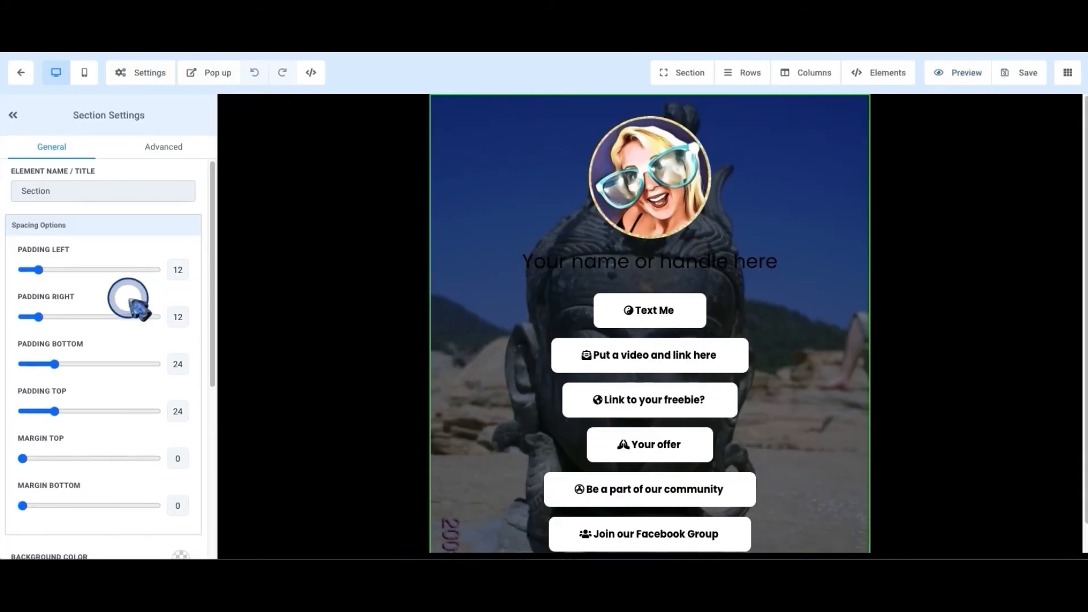
{"action": "scroll", "coordinate": [133, 306], "scroll_direction": "down", "scroll_amount": 5}
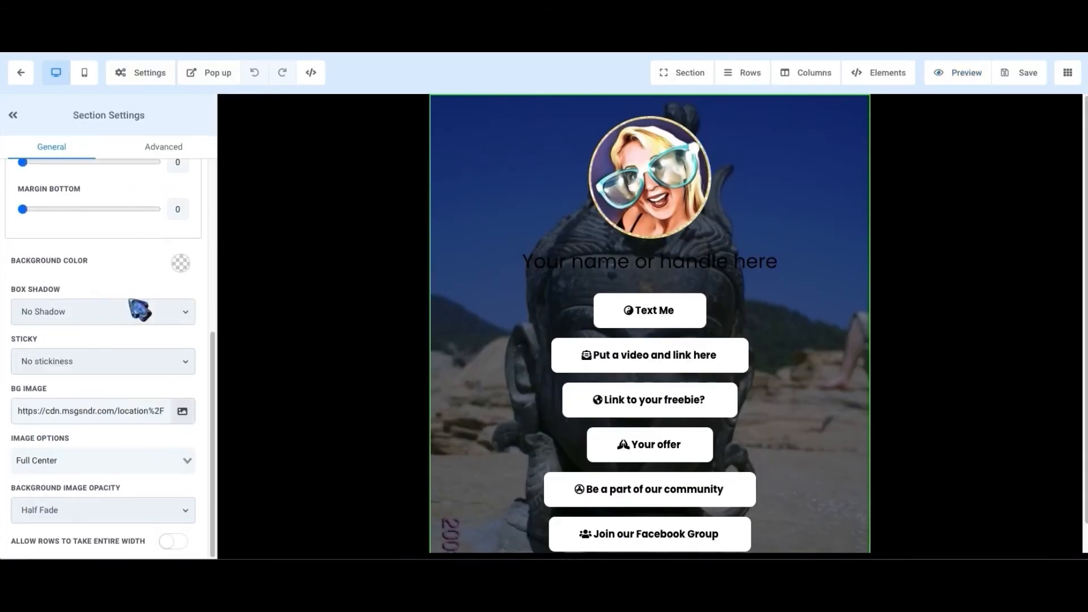
{"action": "left_click", "coordinate": [151, 511]}
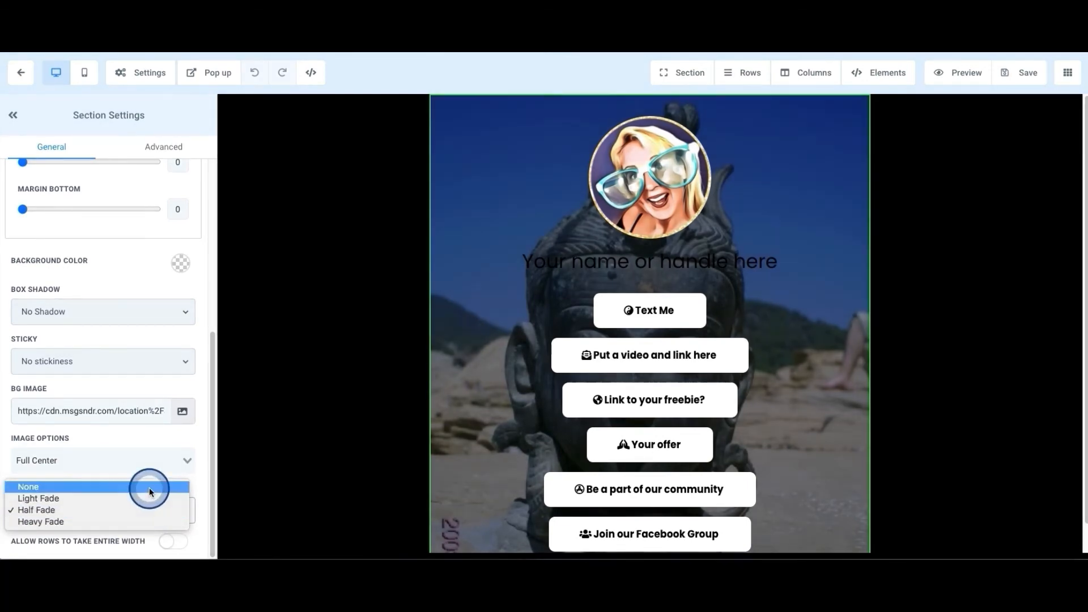
{"action": "left_click", "coordinate": [150, 489]}
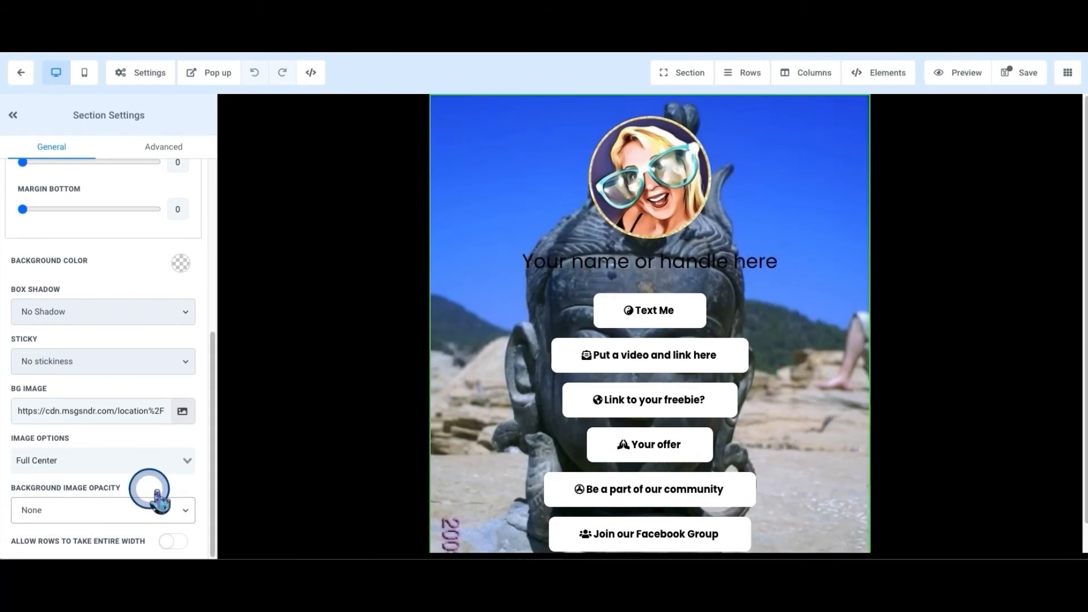
{"action": "left_click", "coordinate": [960, 72]}
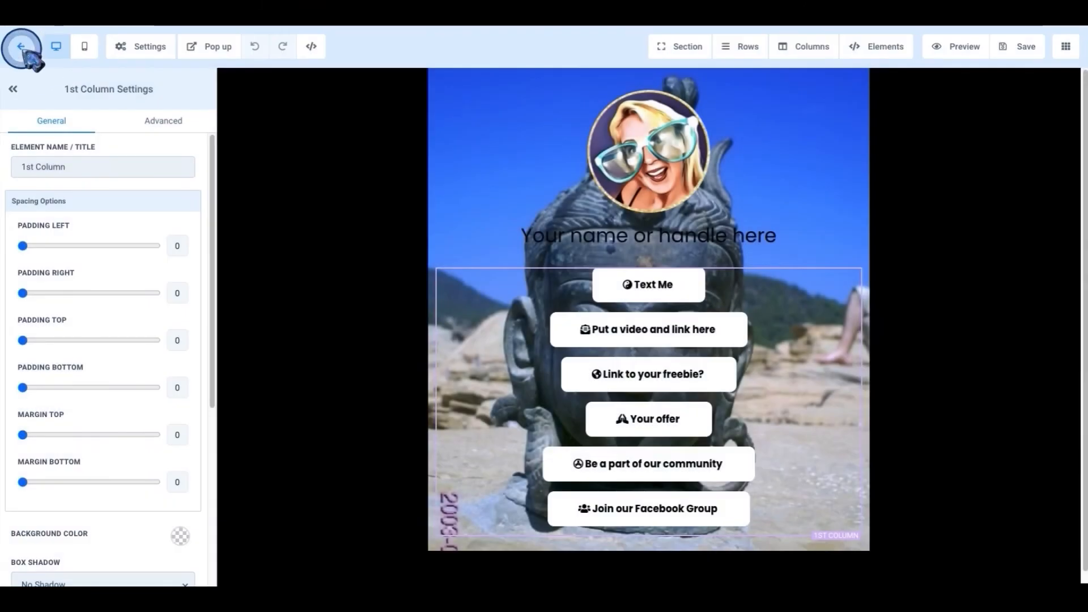
{"action": "left_click", "coordinate": [21, 47]}
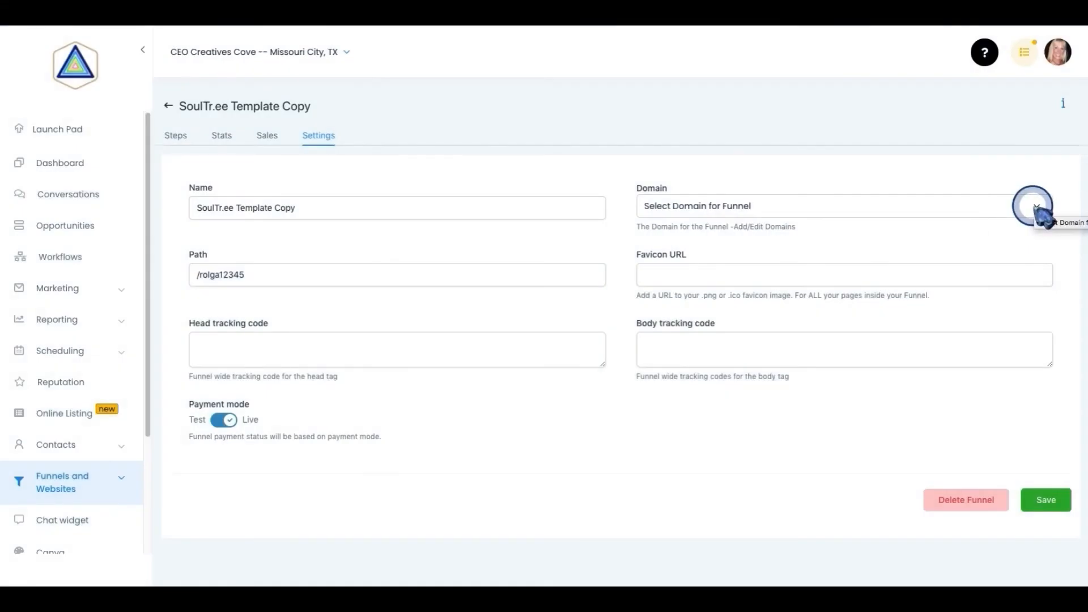
{"action": "left_click", "coordinate": [1040, 214]}
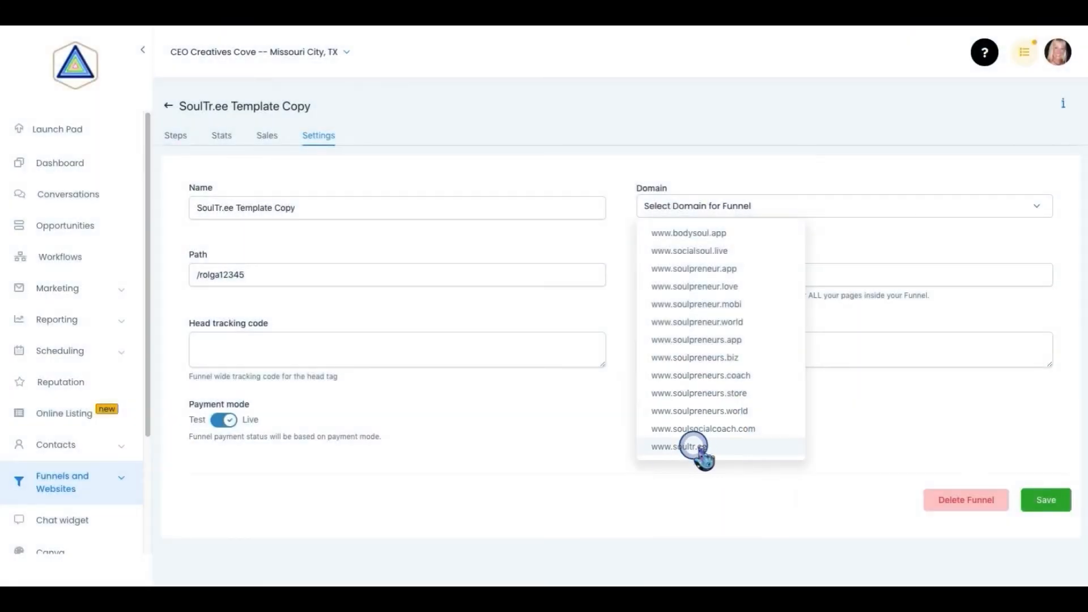
{"action": "left_click", "coordinate": [702, 451]}
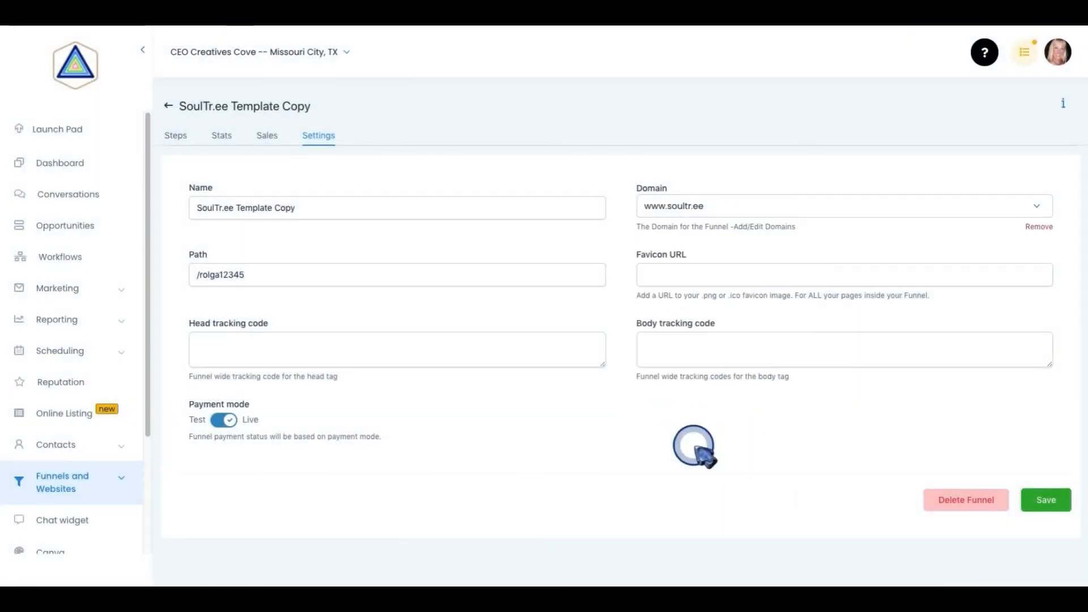
- Replace the funnel's path with /ceocove
{"action": "left_click", "coordinate": [247, 276]}
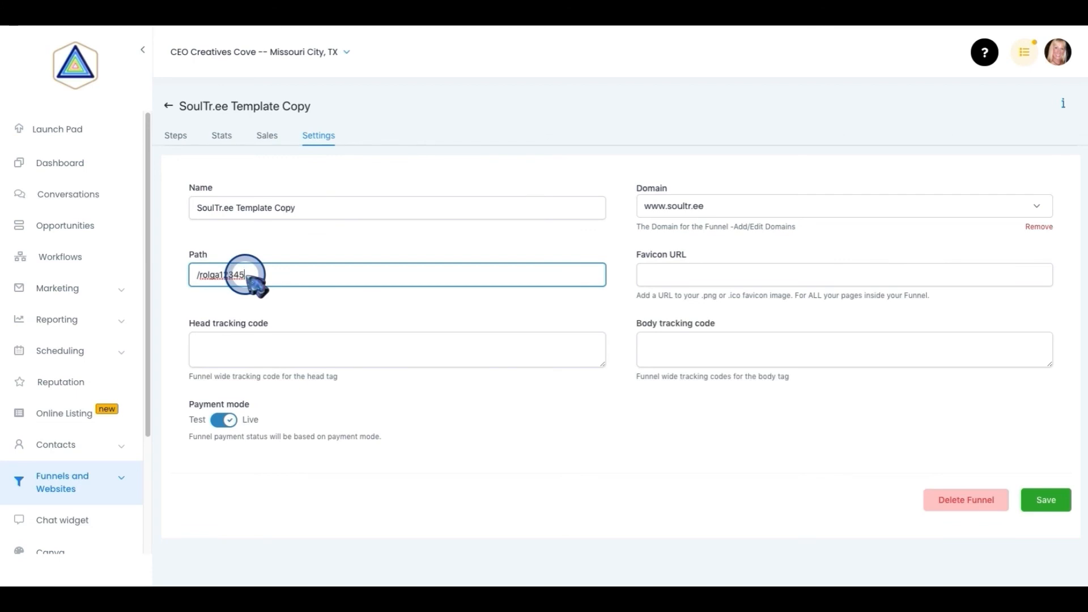
{"action": "left_click_drag", "start_coordinate": [248, 276], "coordinate": [199, 275]}
{"action": "key", "text": "BackSpace"}
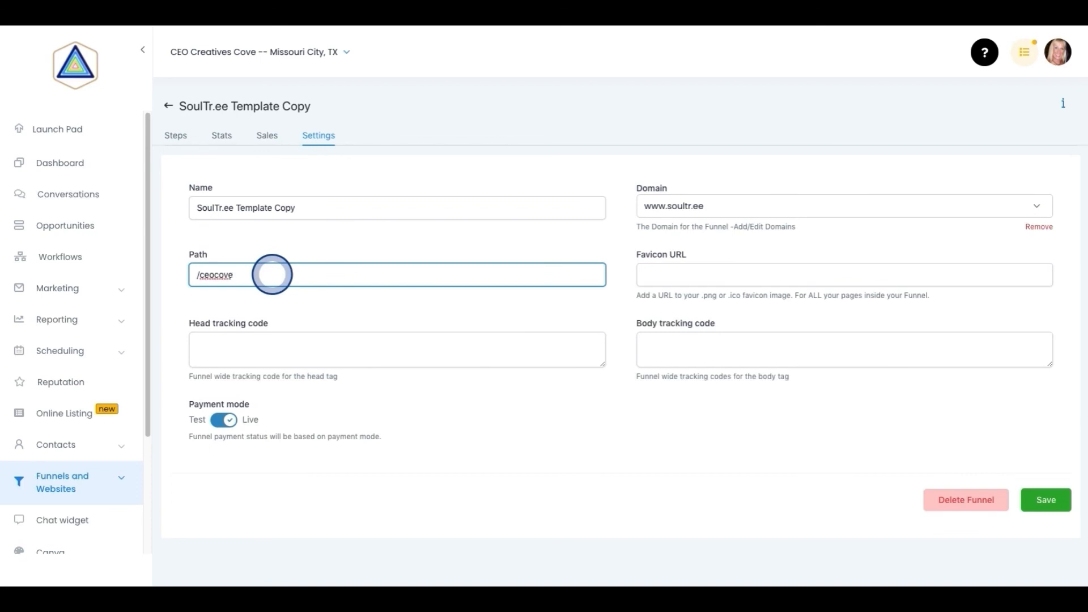
{"action": "left_click", "coordinate": [287, 296]}
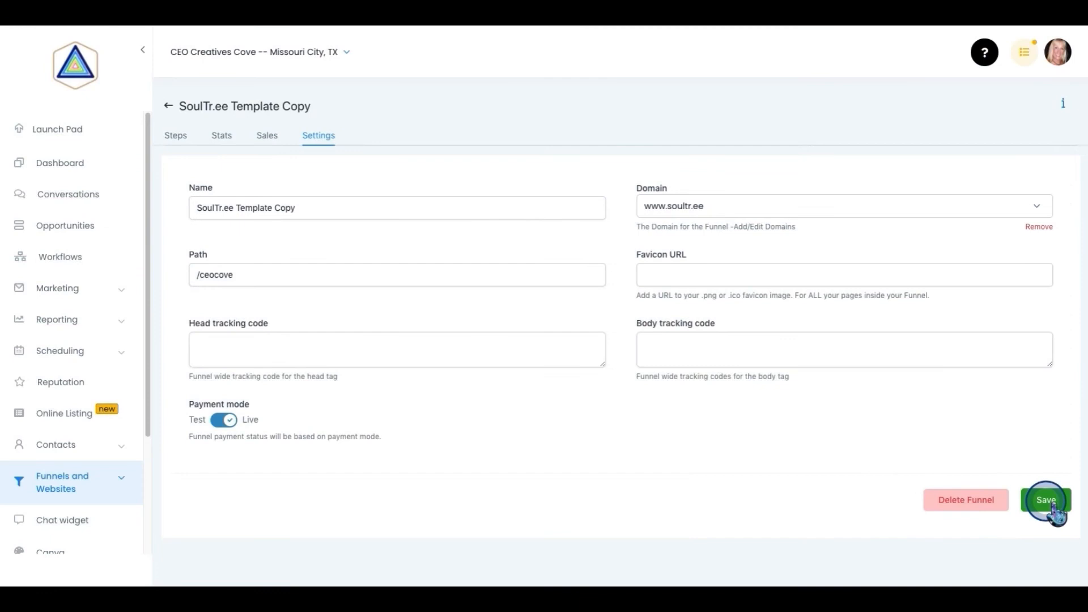
- Save the funnel settings and open the live funnel page
{"action": "left_click", "coordinate": [1053, 507]}
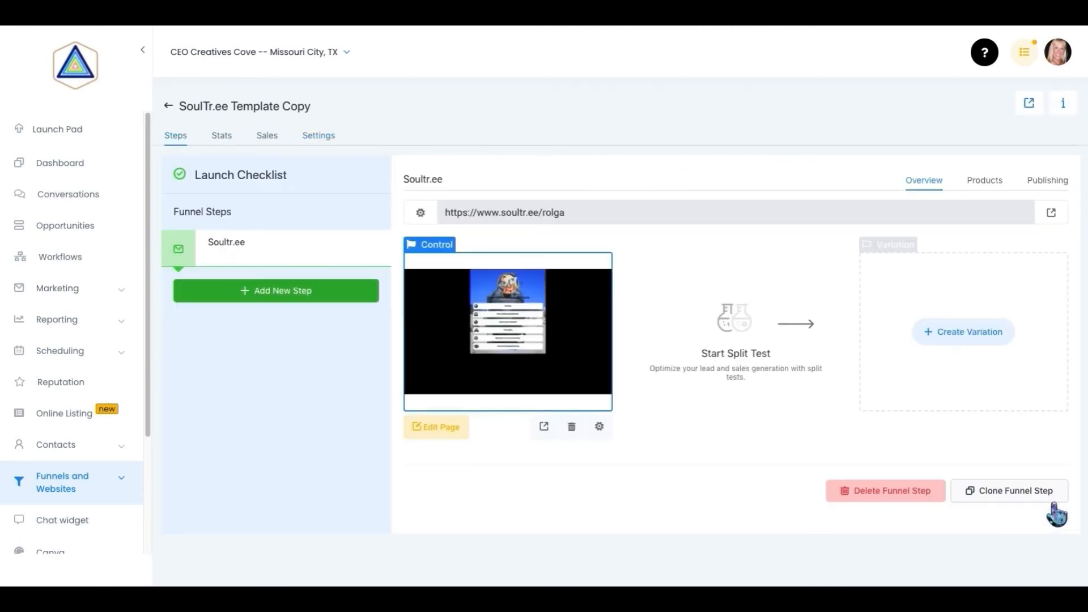
{"action": "left_click", "coordinate": [1030, 105]}
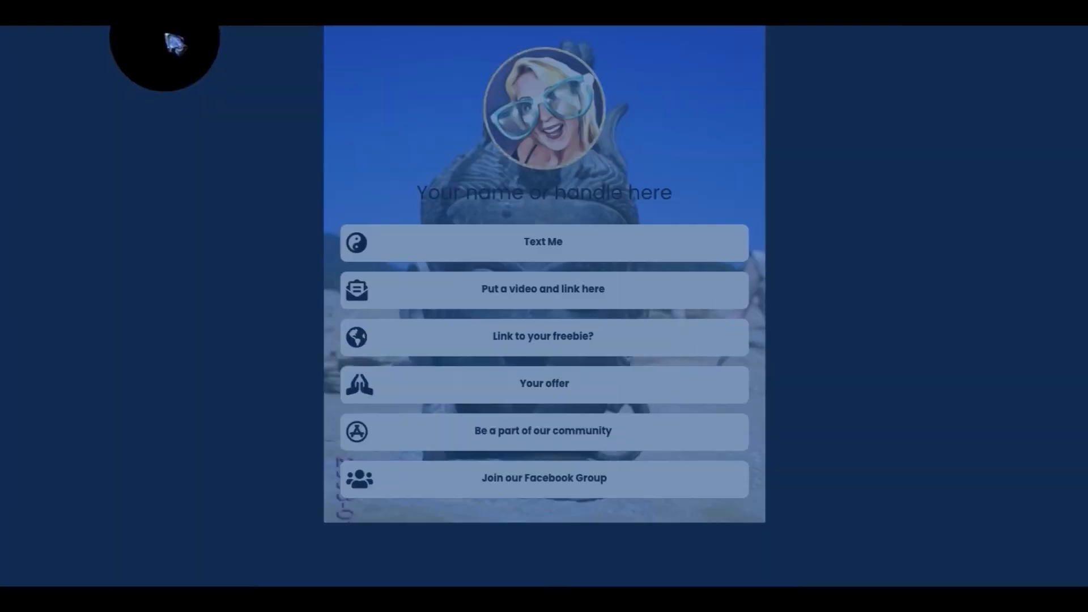